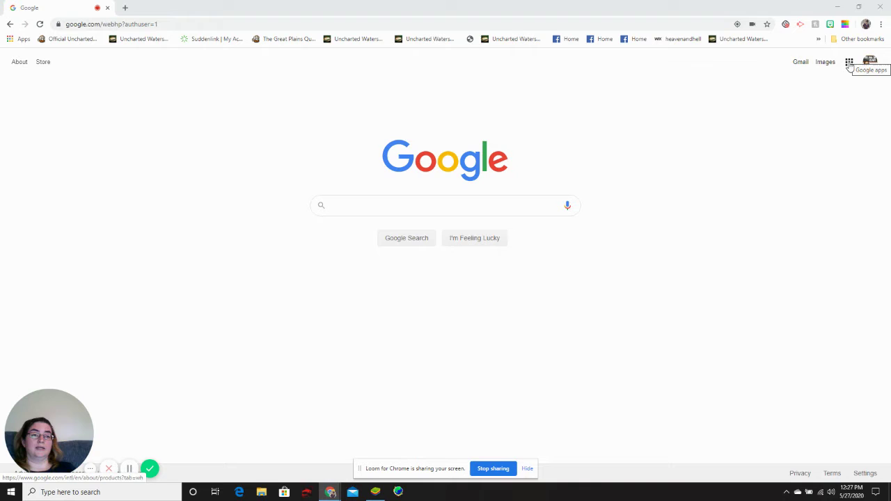
Step: Open Google Docs from the apps grid, view the template gallery, and return to the start page
left_click(850, 62)
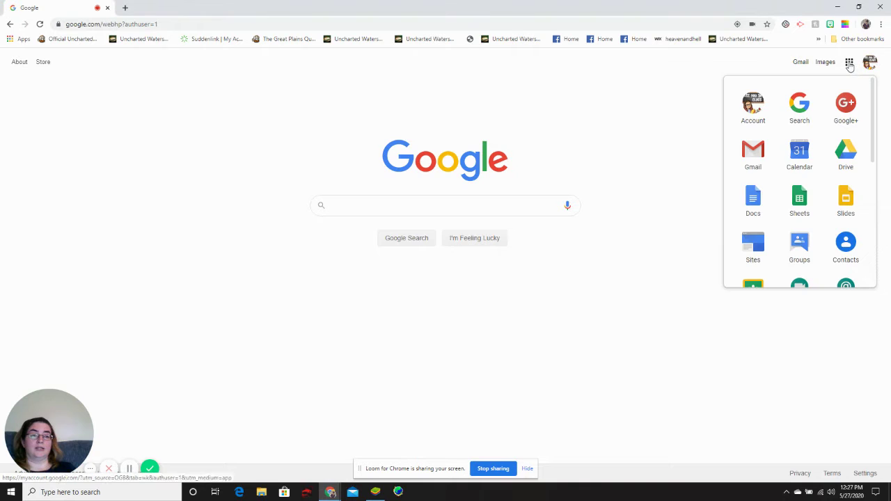
left_click(755, 201)
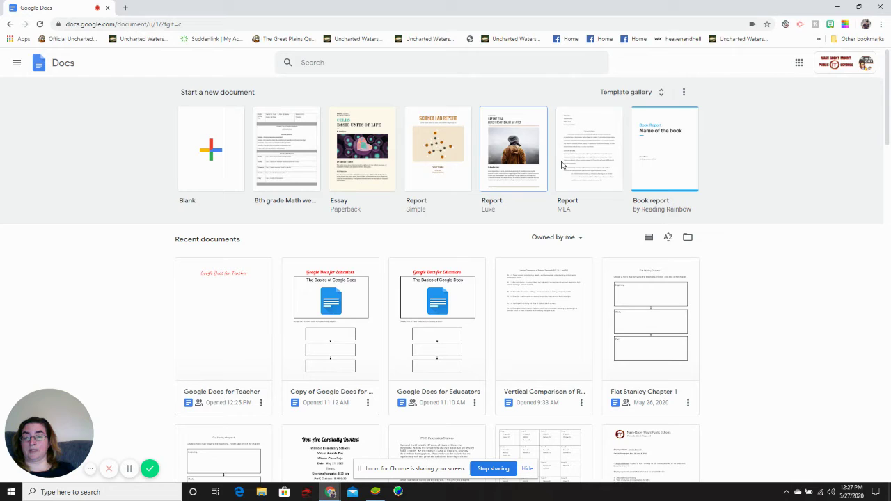
left_click(663, 93)
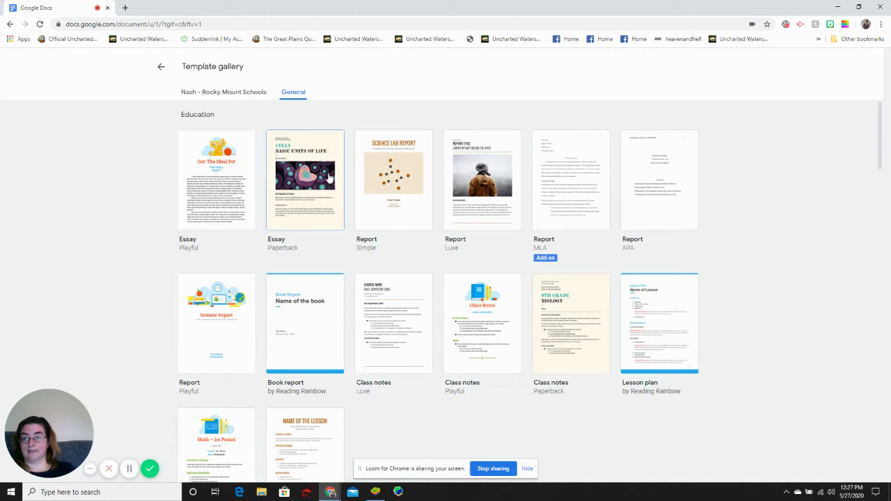
left_click(161, 68)
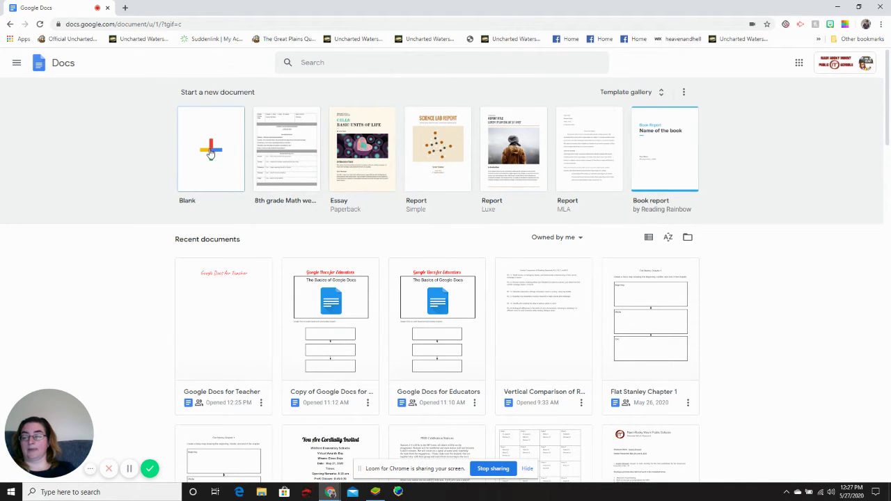
Step: Create a blank document and type 'Google Apps for Educators 2' as its first line
left_click(211, 152)
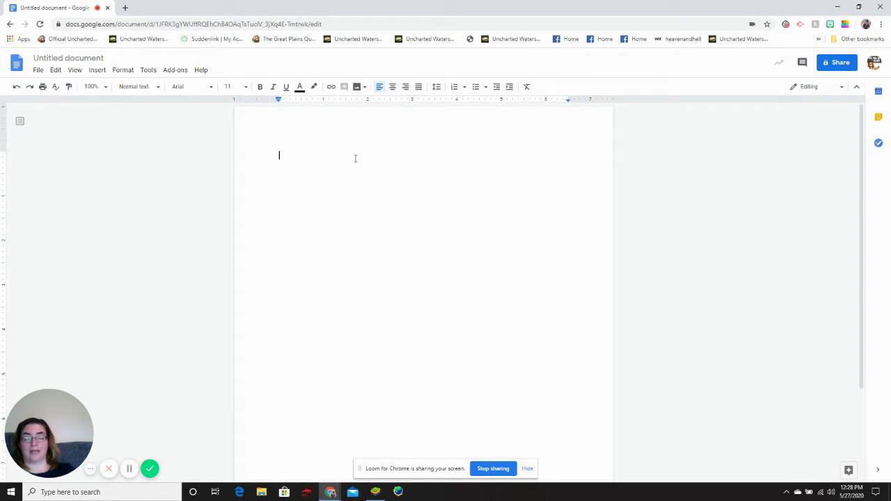
type("Google")
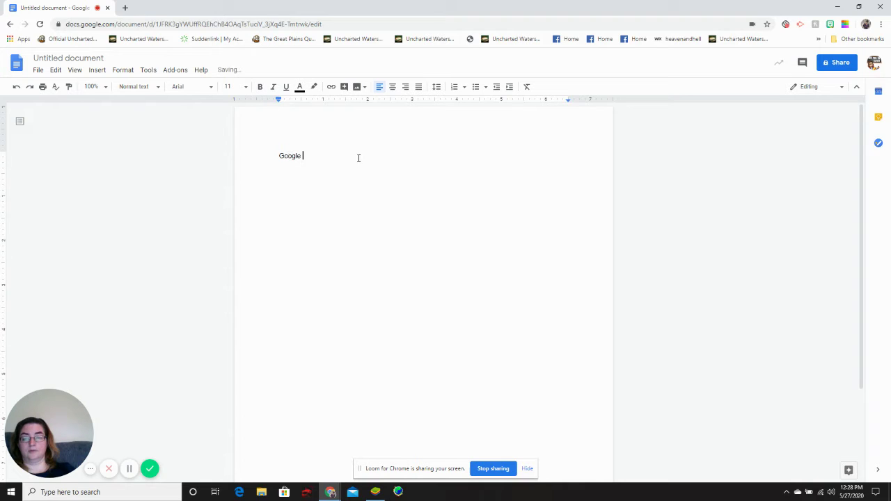
type(" Apps for")
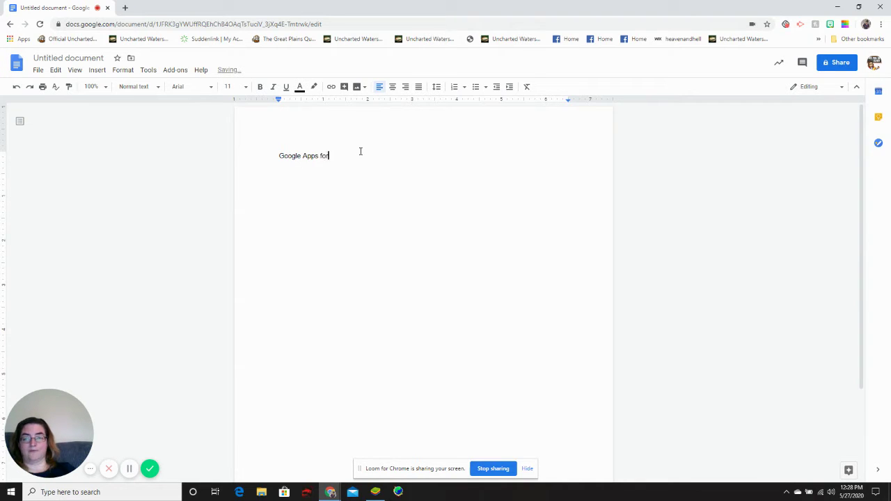
type(" E")
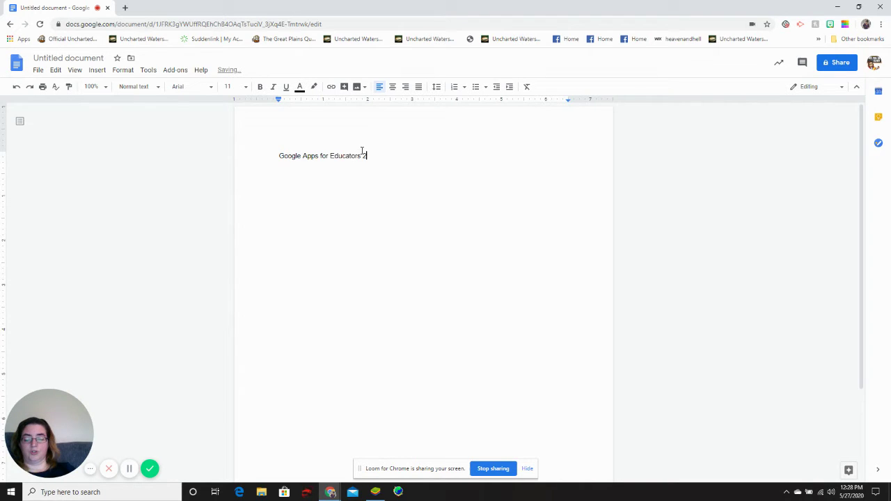
type("ducators 2")
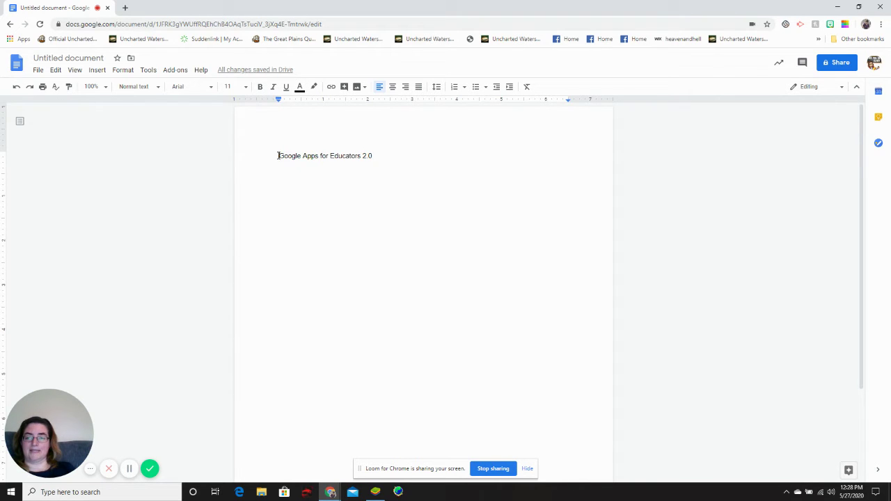
Step: Make the title text red Pacifico at 24 pt
left_click_drag(277, 156, 395, 157)
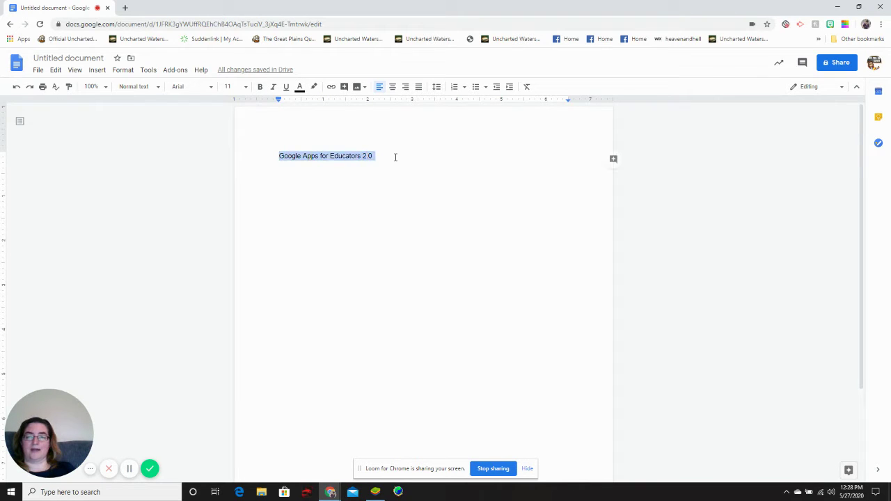
left_click(210, 88)
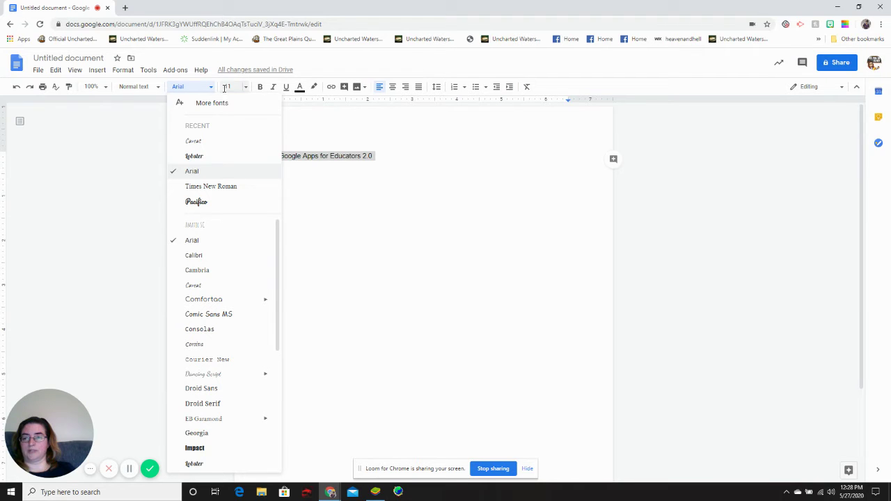
left_click(299, 87)
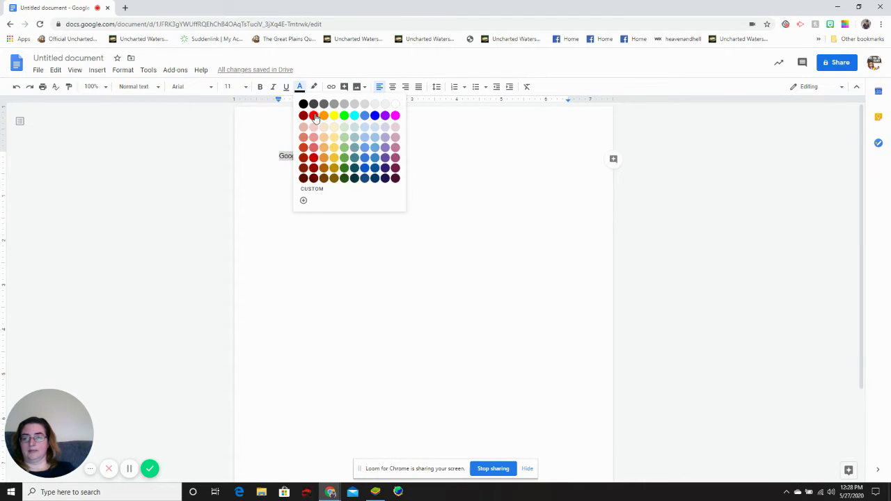
left_click(313, 115)
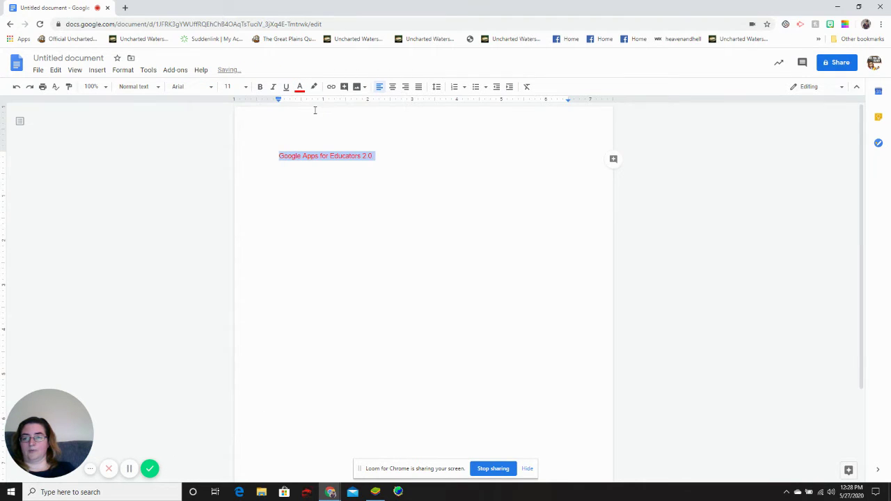
left_click(212, 88)
left_click(203, 204)
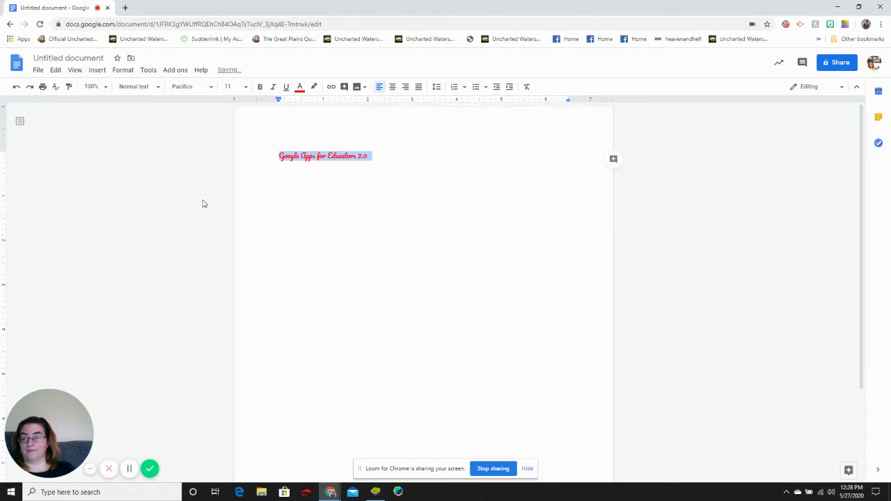
left_click(247, 87)
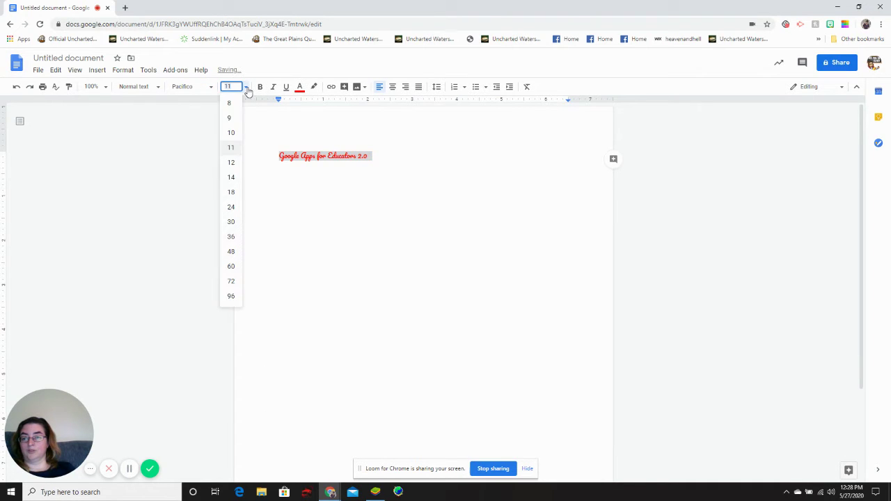
left_click(231, 252)
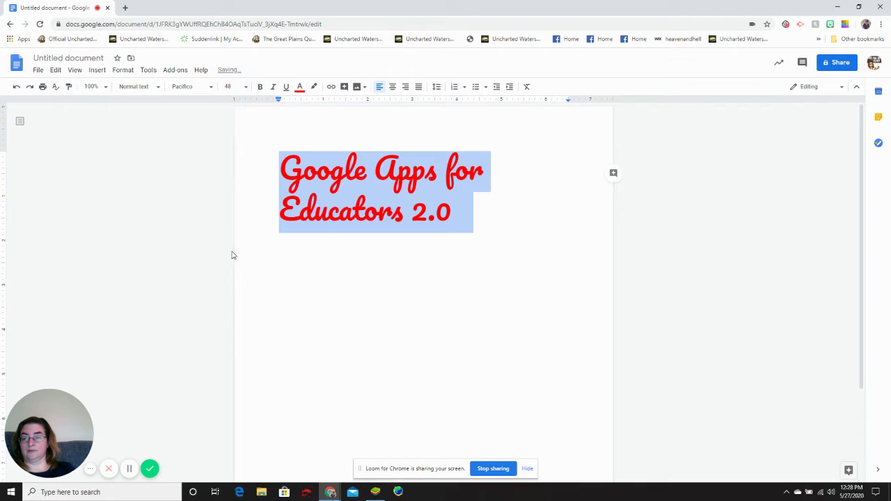
left_click(231, 86)
left_click(231, 193)
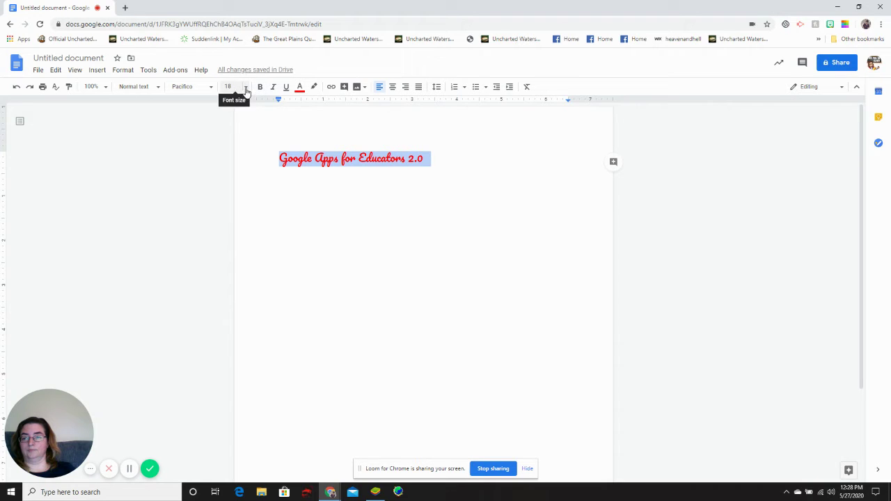
left_click(232, 87)
left_click(229, 207)
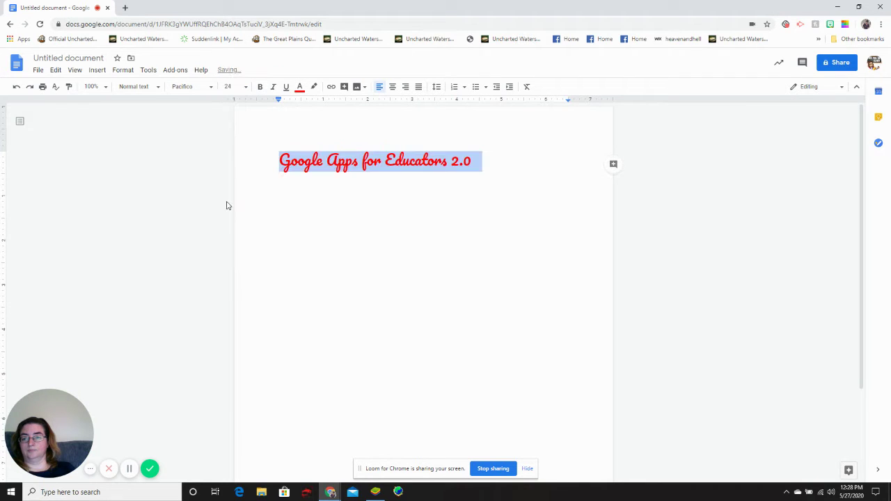
Step: Leave the title unbolded and unitalicised, centre it, and add new lines below it
left_click(261, 89)
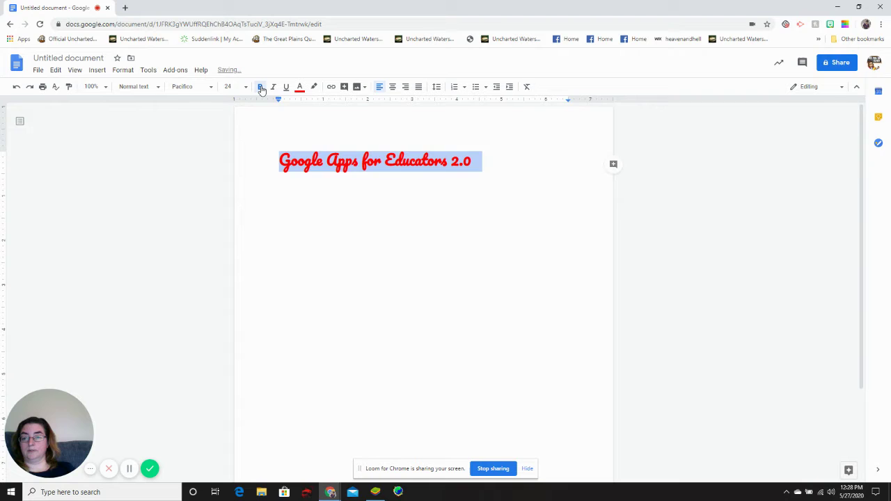
left_click(260, 88)
left_click(274, 90)
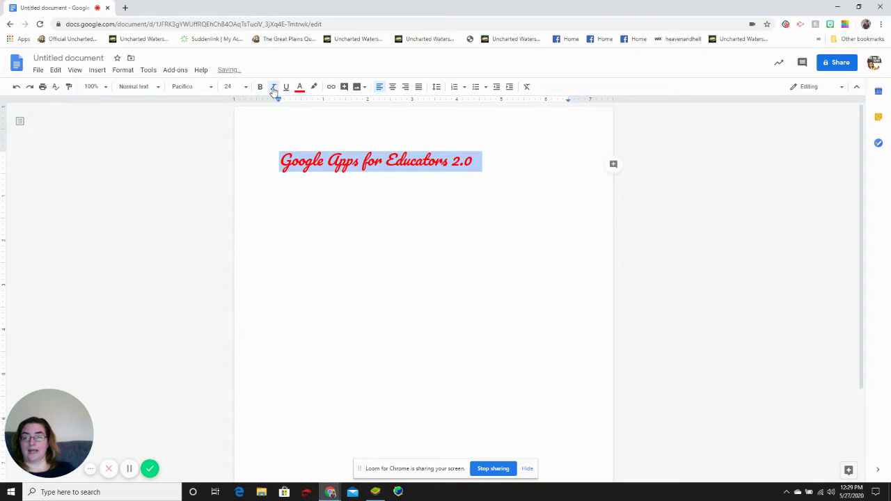
left_click(273, 89)
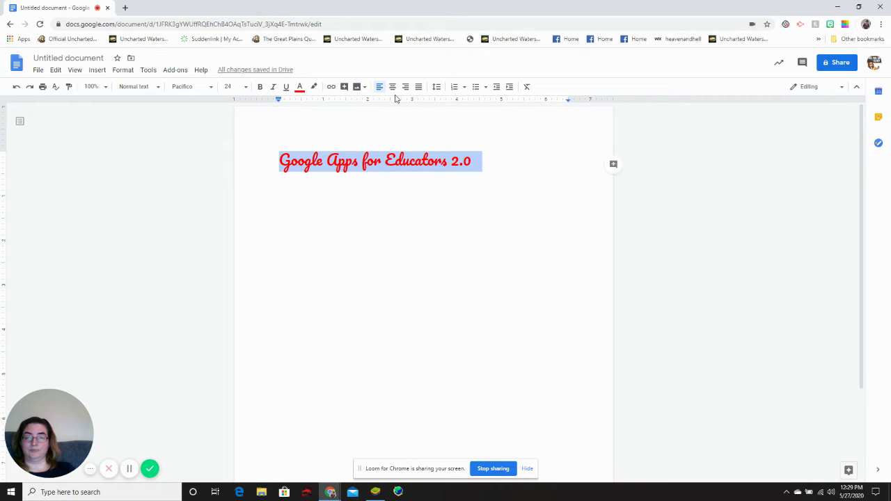
left_click(331, 87)
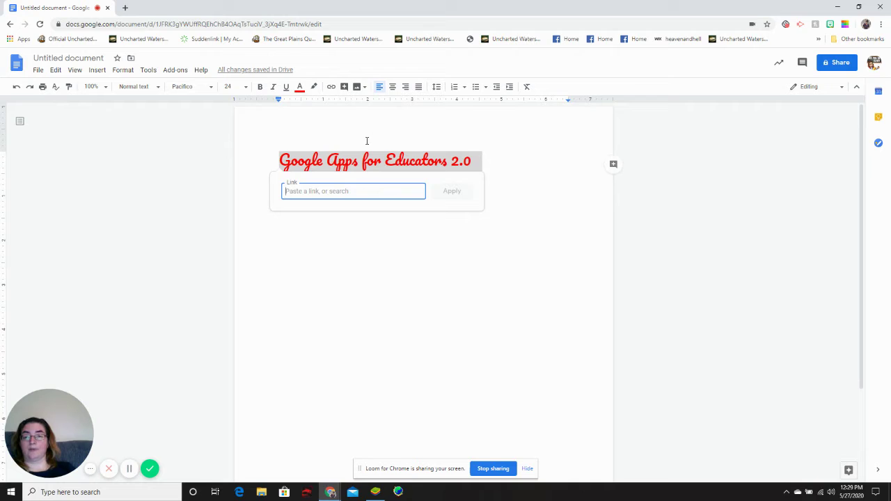
left_click(393, 87)
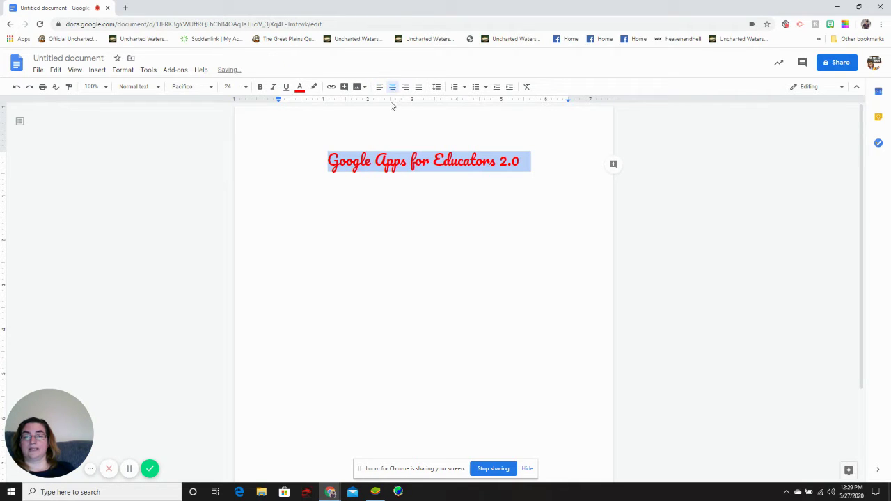
left_click(380, 88)
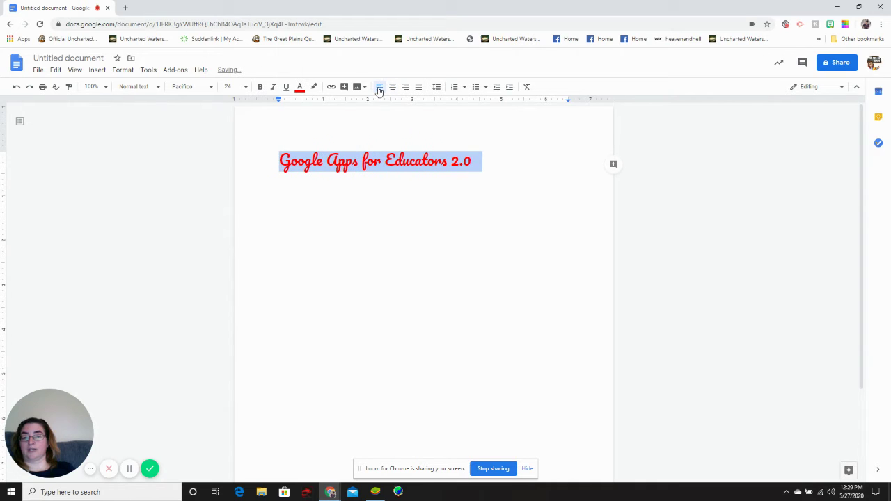
left_click(407, 88)
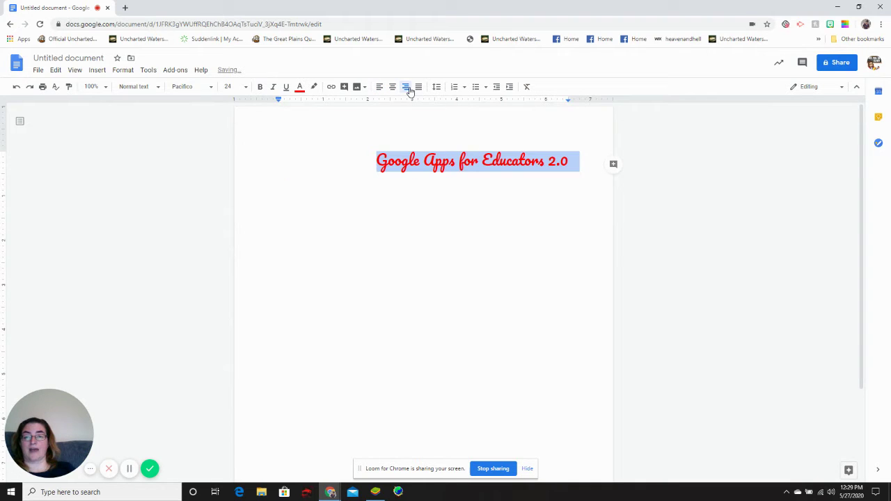
left_click(393, 89)
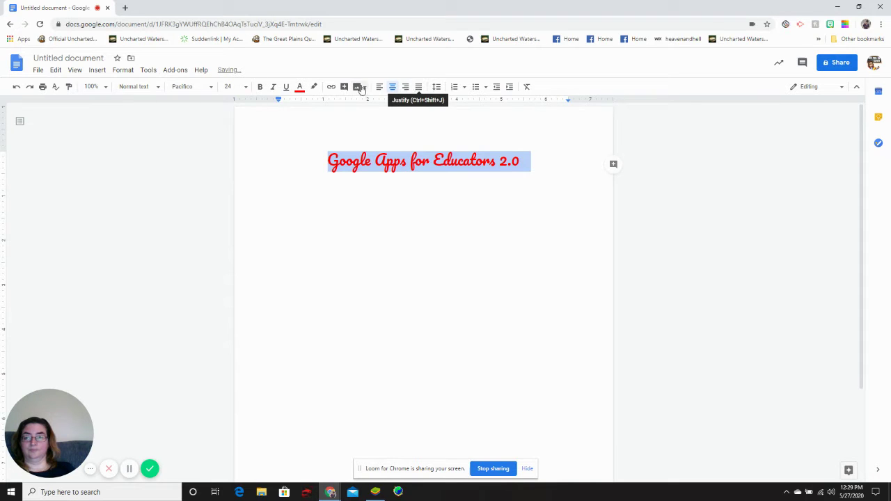
left_click(548, 166)
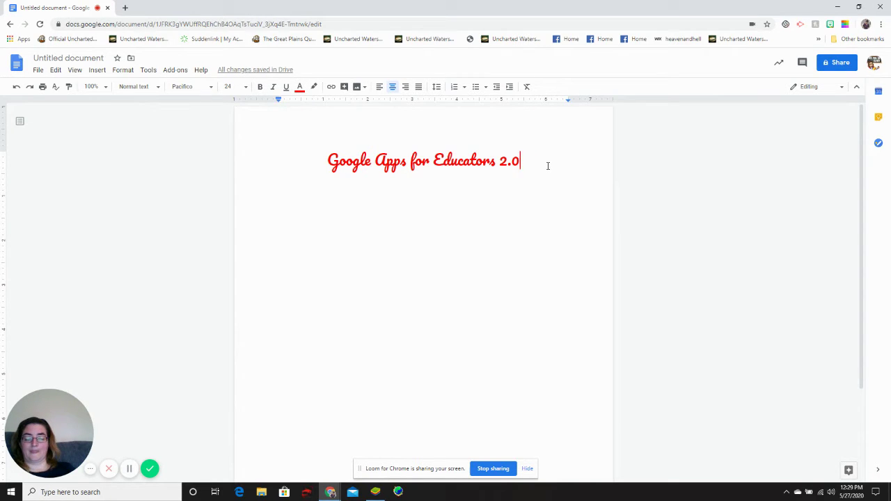
key("Return")
key("Return")
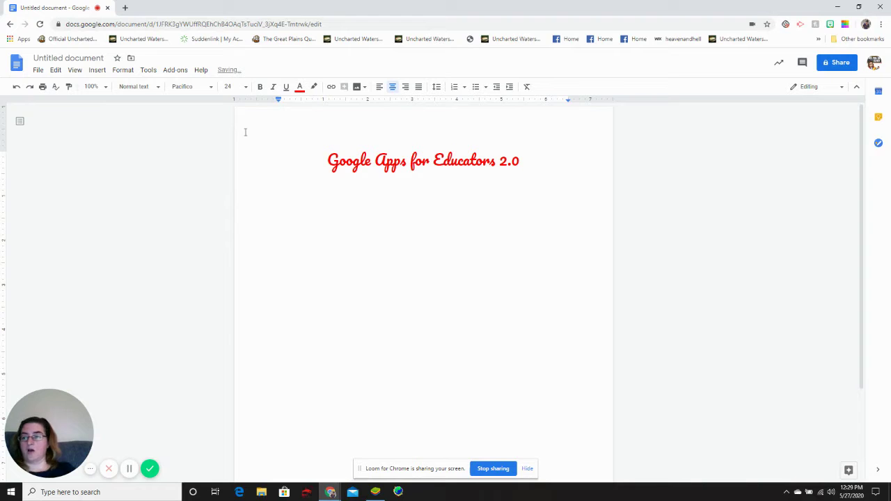
Step: Upload the Google docs image from the computer into the document
left_click(97, 71)
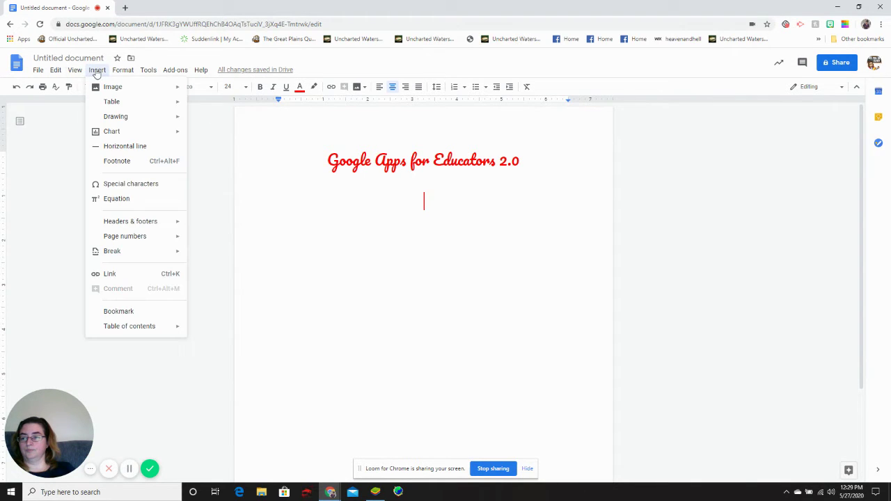
mouse_move(110, 88)
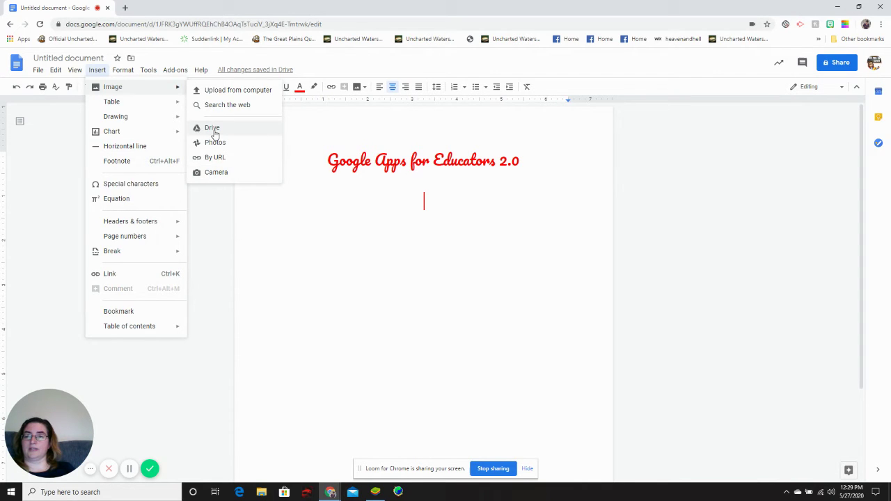
mouse_move(201, 71)
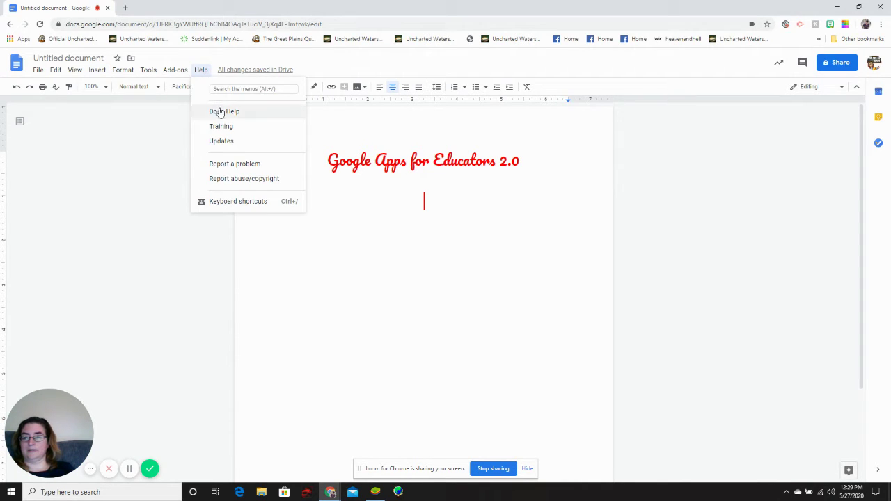
mouse_move(101, 73)
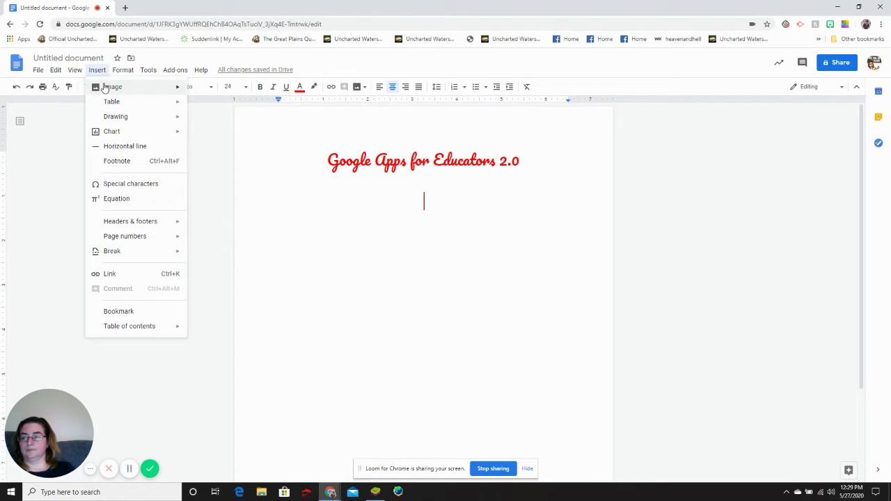
left_click(210, 94)
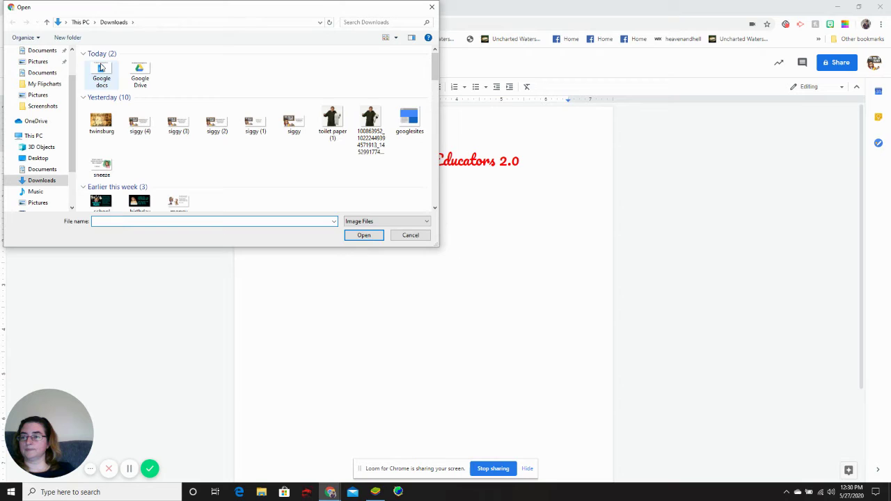
left_click(101, 72)
left_click(362, 237)
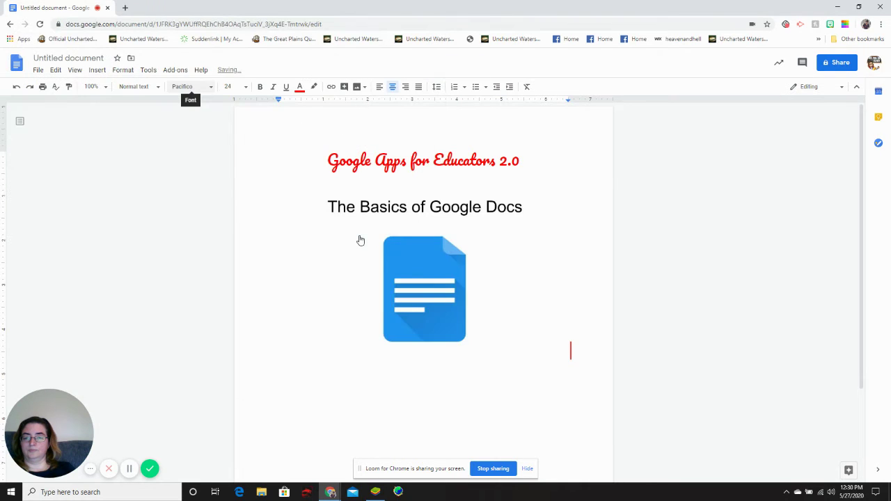
Step: Give the image wrapped text and a 4pt black border, shrink it, and place it under the title
left_click(388, 219)
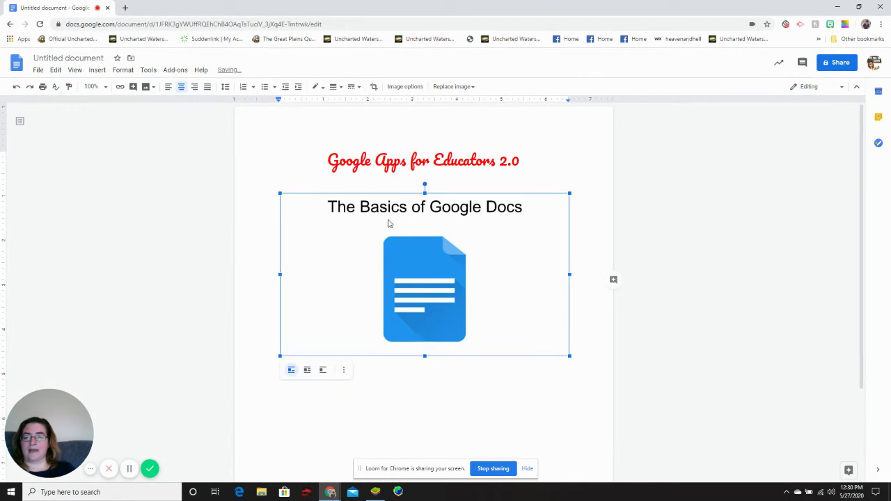
left_click(307, 371)
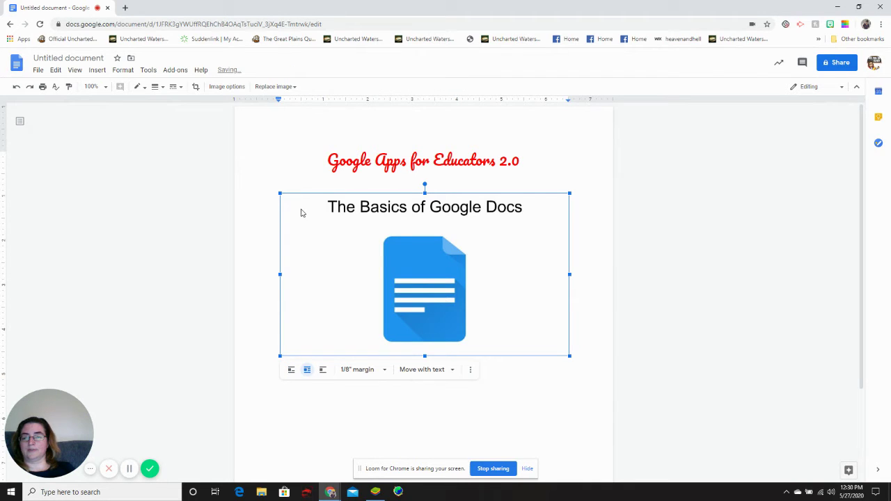
left_click(157, 86)
left_click(173, 147)
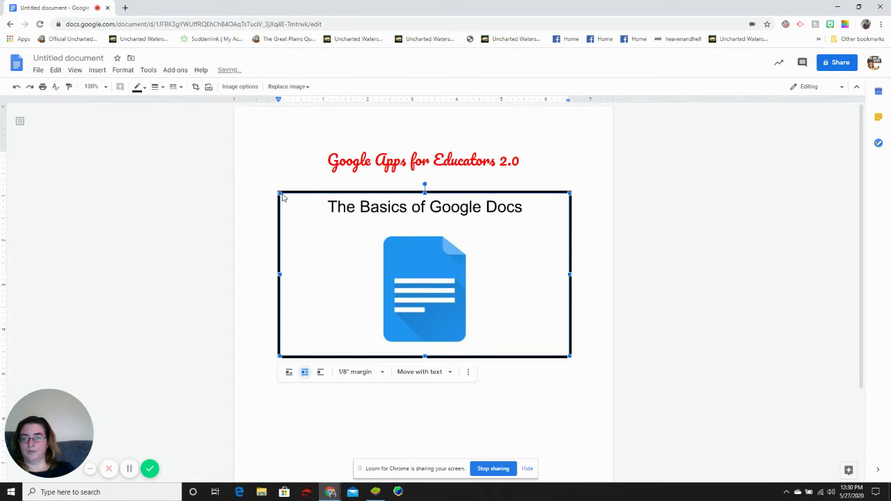
left_click_drag(283, 197, 333, 232)
left_click_drag(437, 296, 410, 261)
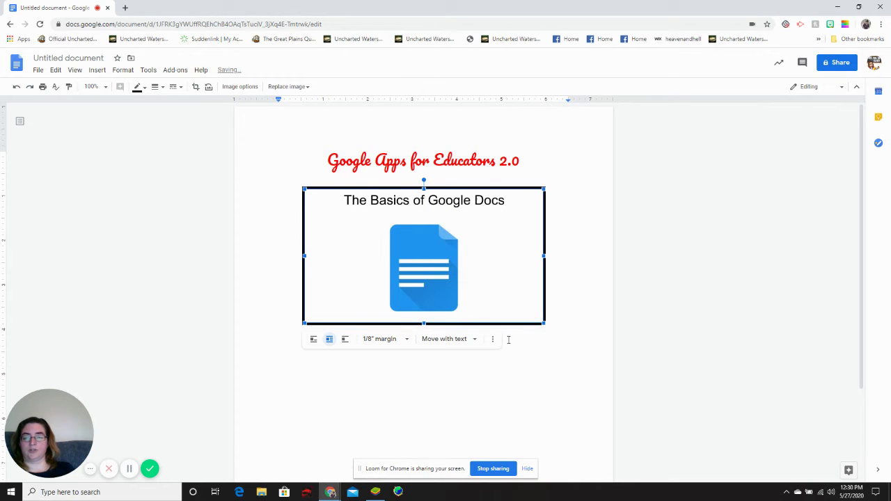
left_click(561, 330)
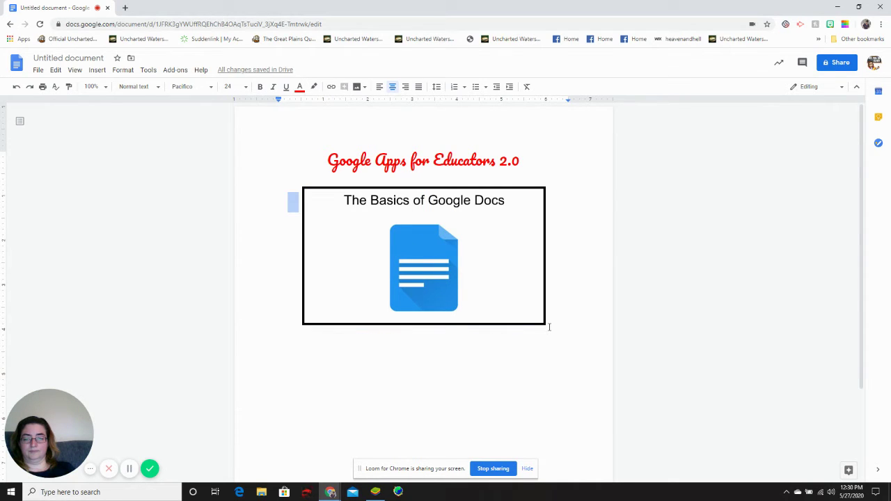
key("Left")
key("Return")
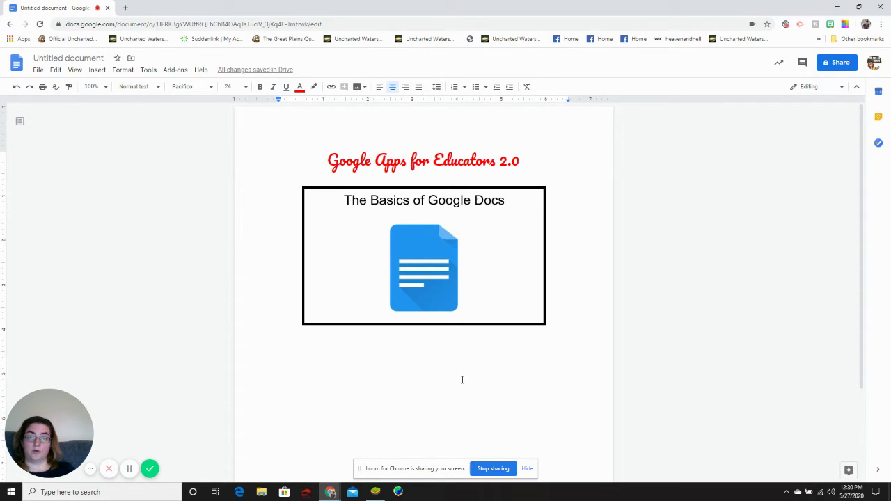
Step: Insert a new blank drawing and bring up its shape choices
left_click(98, 70)
mouse_move(114, 119)
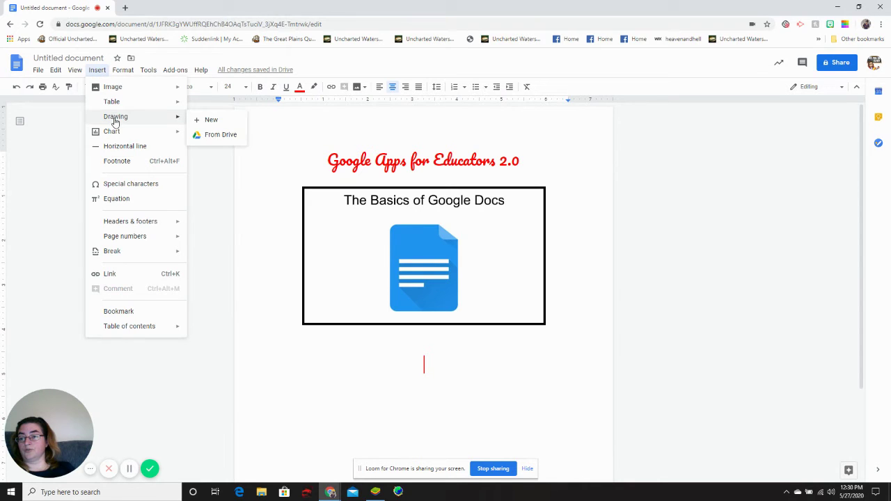
left_click(201, 120)
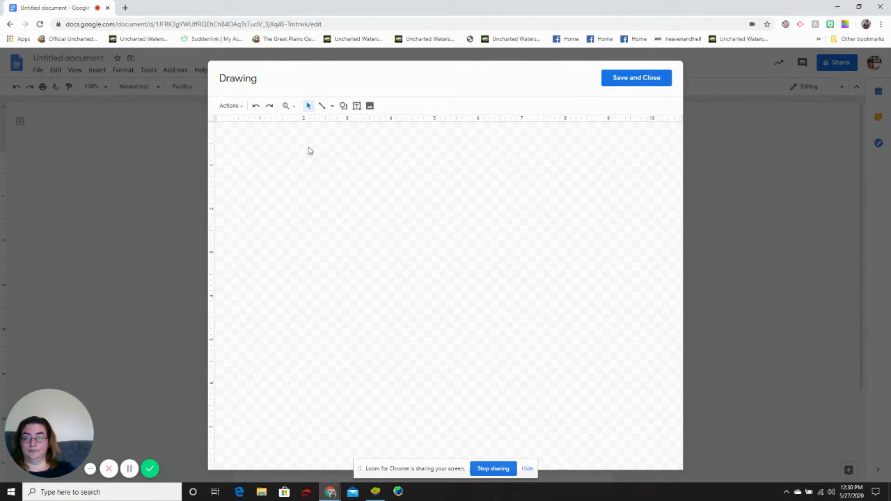
left_click(343, 107)
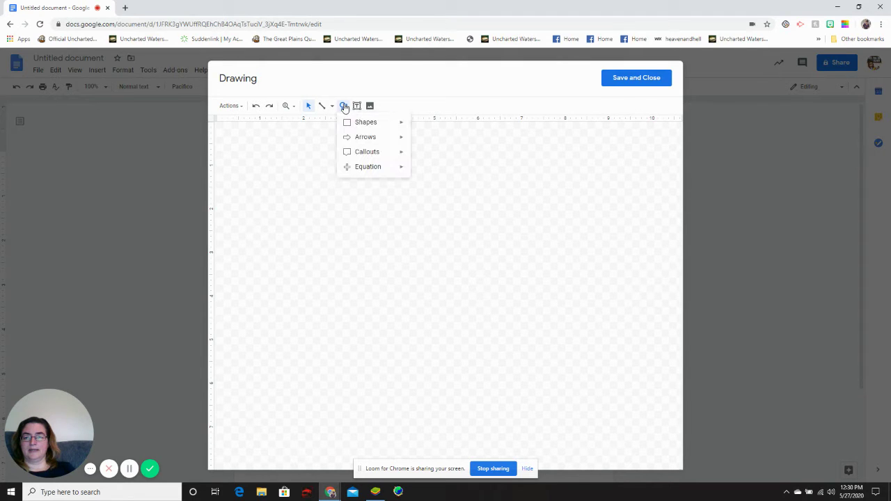
Step: Draw a wide rectangle near the canvas top with a transparent fill
mouse_move(357, 123)
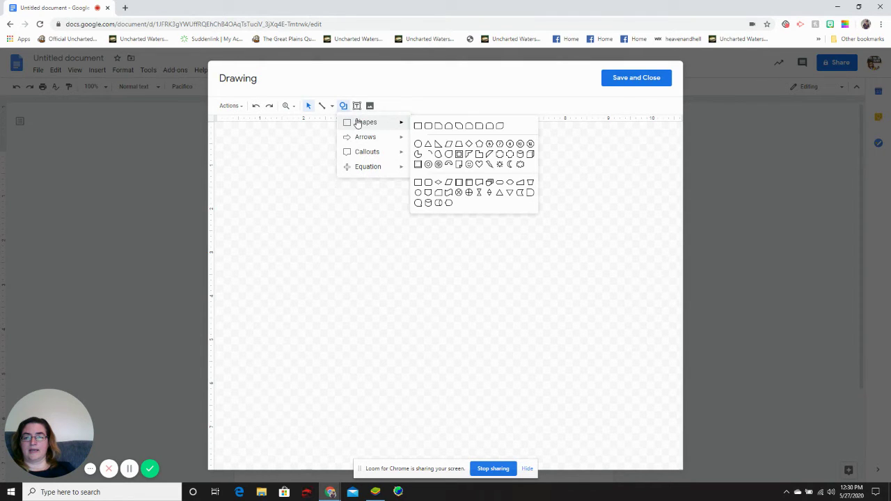
left_click(418, 126)
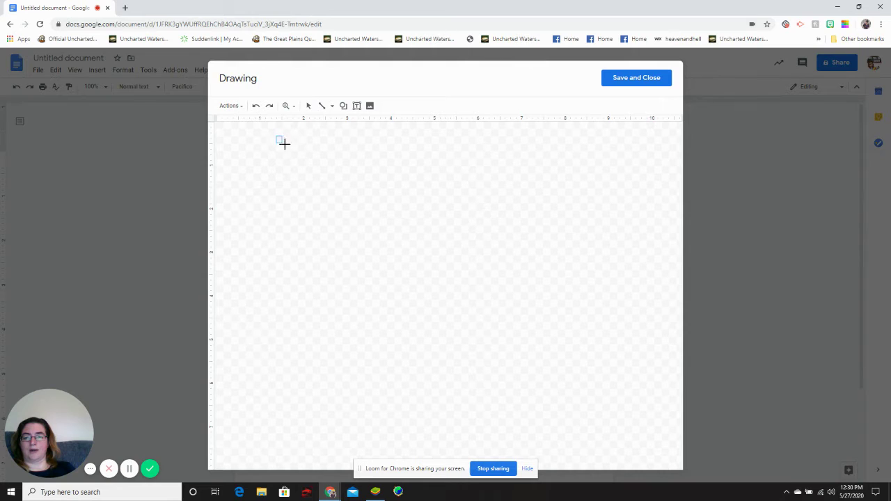
mouse_move(284, 143)
left_mouse_down()
mouse_move(444, 215)
mouse_move(633, 233)
left_mouse_up()
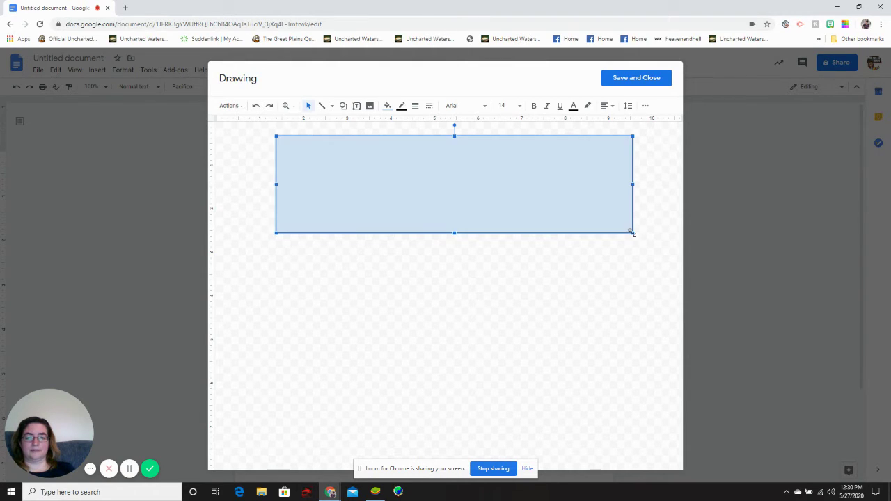
left_click(387, 106)
left_click(411, 140)
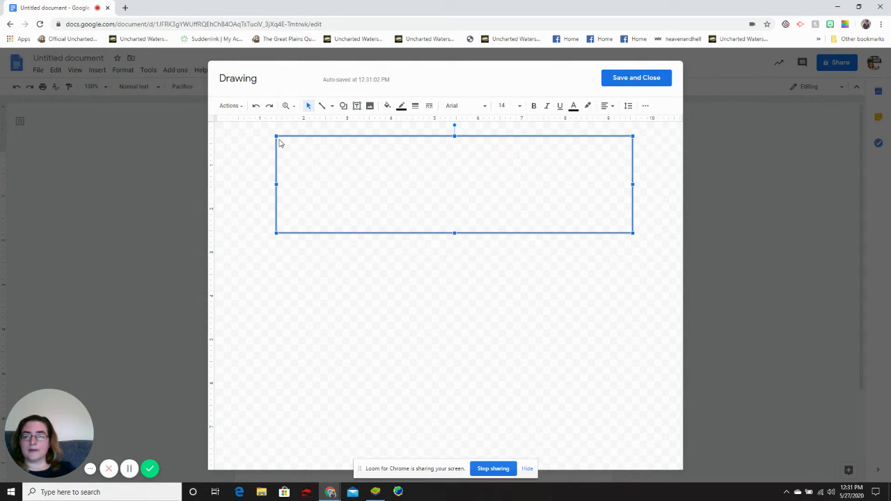
Step: Copy the rectangle and place a matching second one below the first
right_click(279, 142)
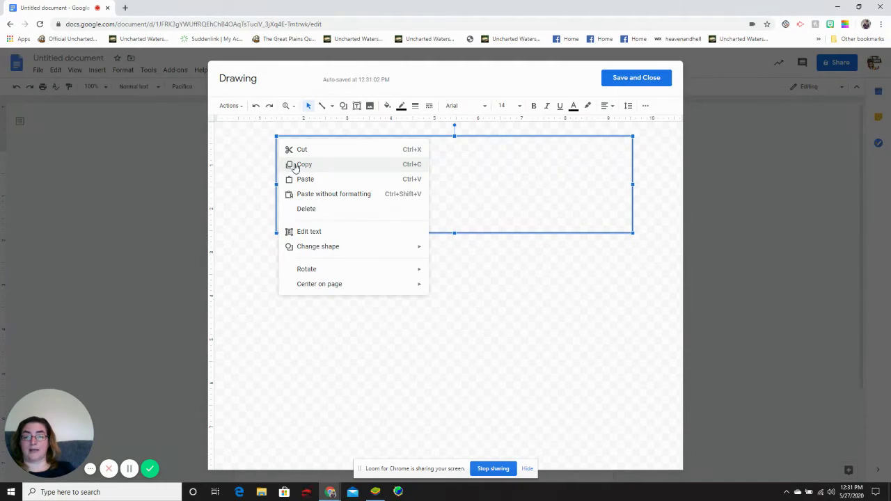
left_click(302, 165)
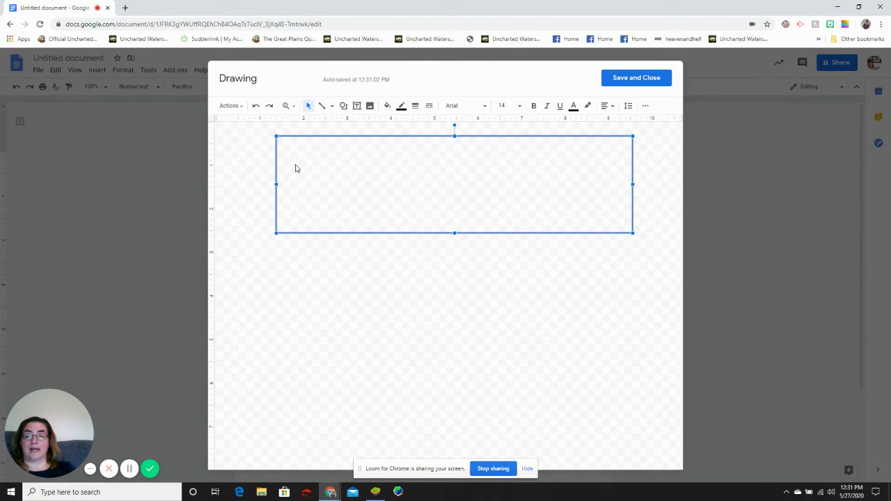
right_click(345, 185)
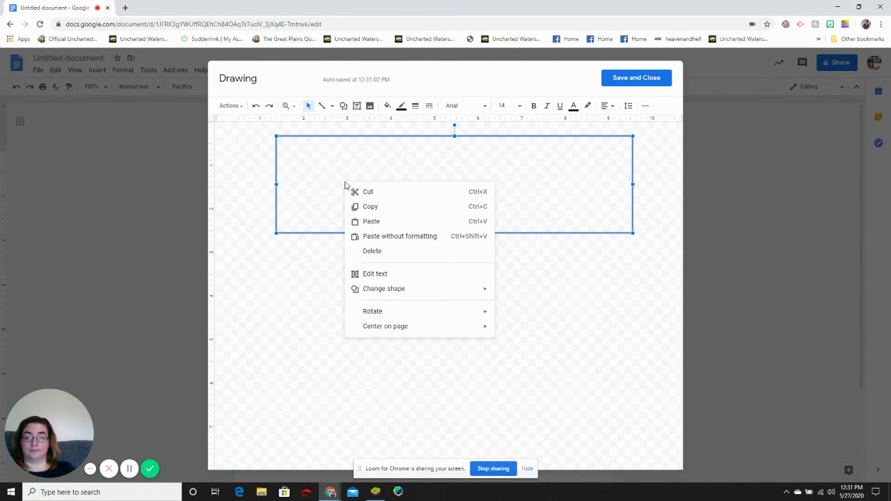
left_click(363, 221)
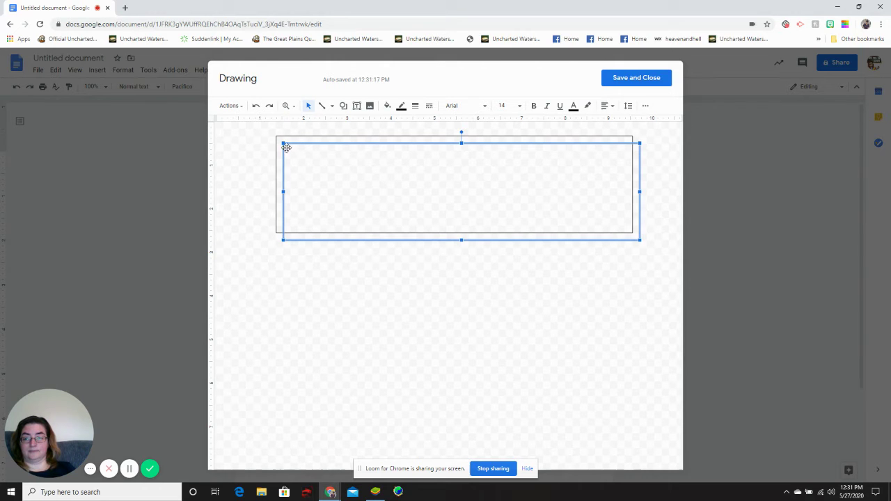
left_click_drag(284, 143, 275, 258)
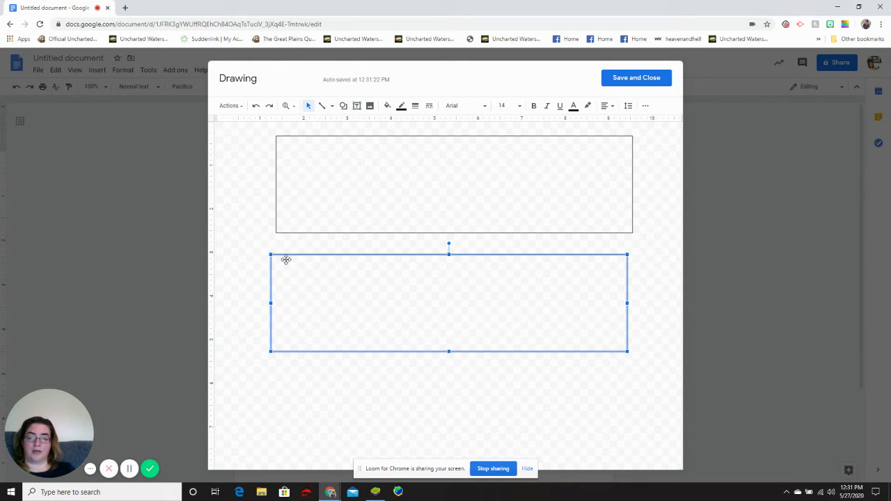
mouse_move(271, 256)
left_mouse_down()
mouse_move(293, 261)
mouse_move(284, 262)
left_mouse_up()
left_click(336, 387)
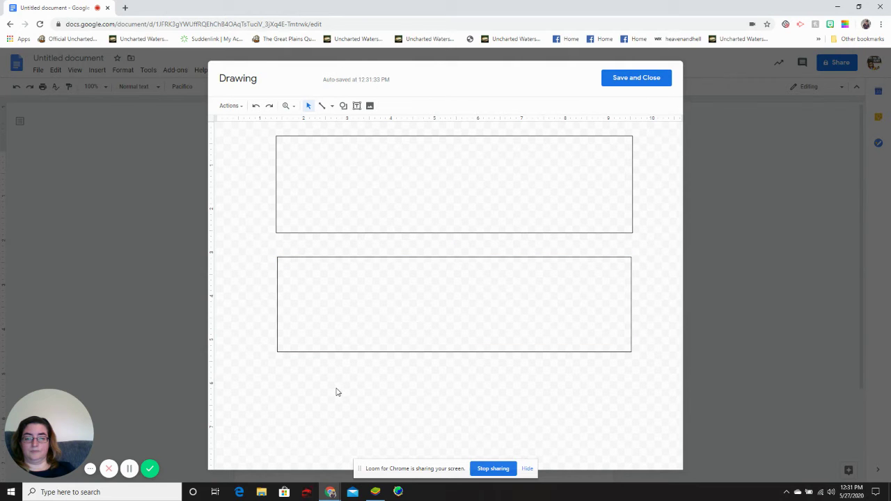
Step: Duplicate the top rectangle below the second, then align the middle rectangle
right_click(297, 164)
left_click(319, 199)
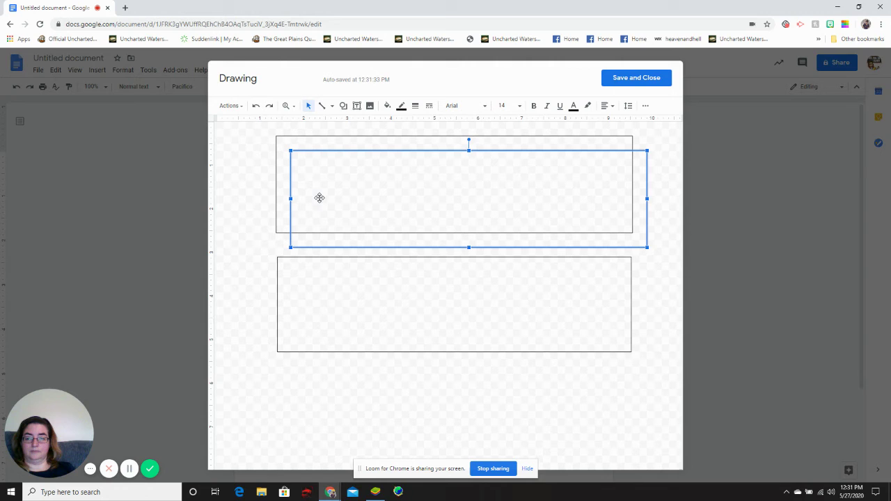
left_click_drag(293, 155, 279, 368)
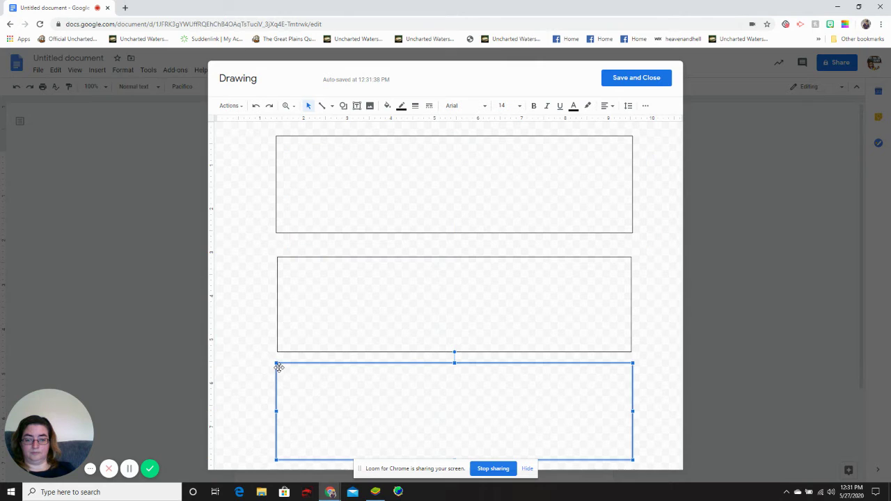
left_click(666, 276)
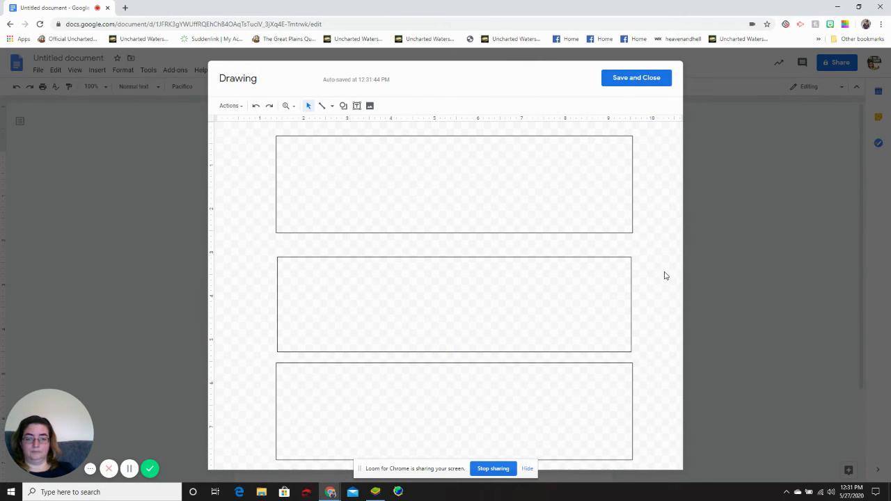
left_click_drag(456, 293, 472, 307)
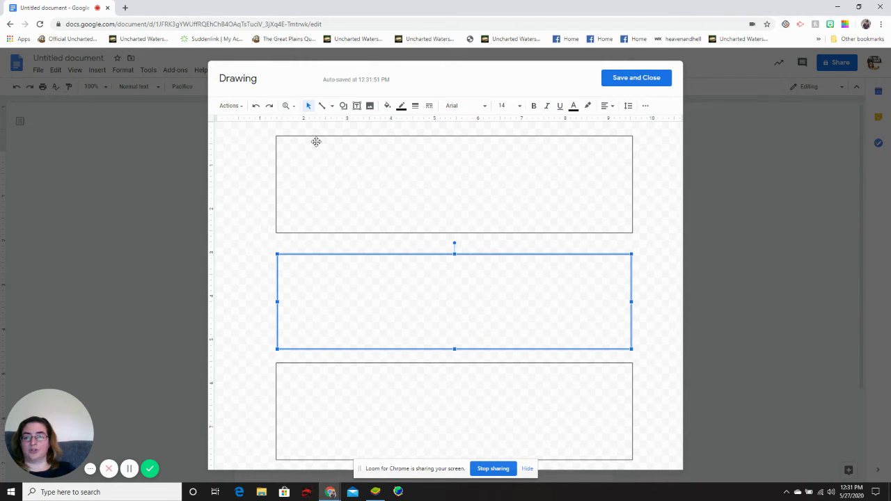
Step: Give the middle box a 3px border and connect the top box to it with a 3px arrow
left_click(322, 106)
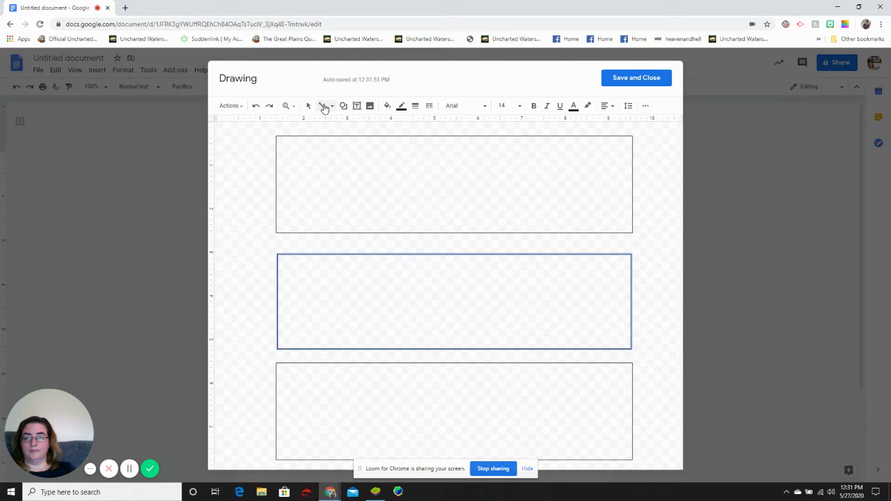
left_click(332, 108)
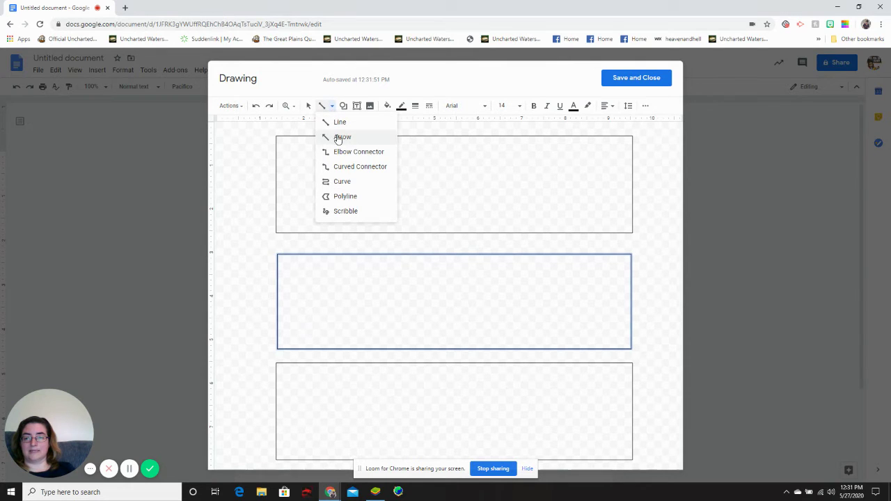
left_click(338, 138)
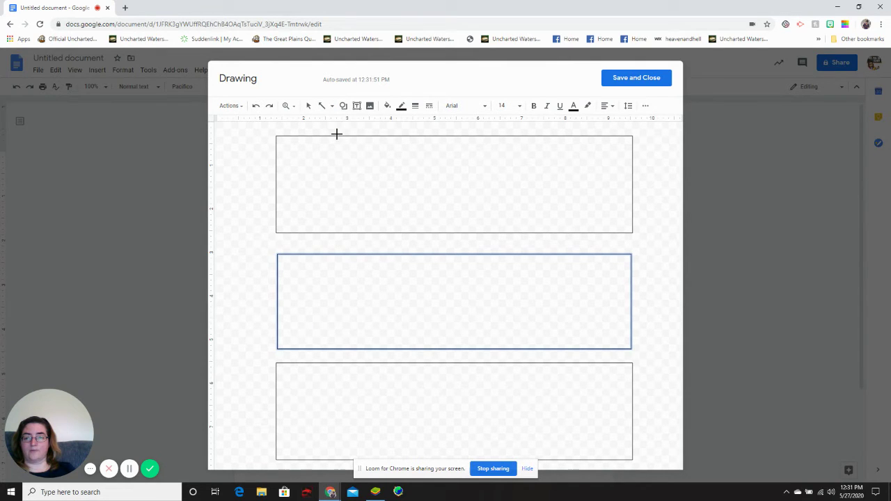
left_click(415, 108)
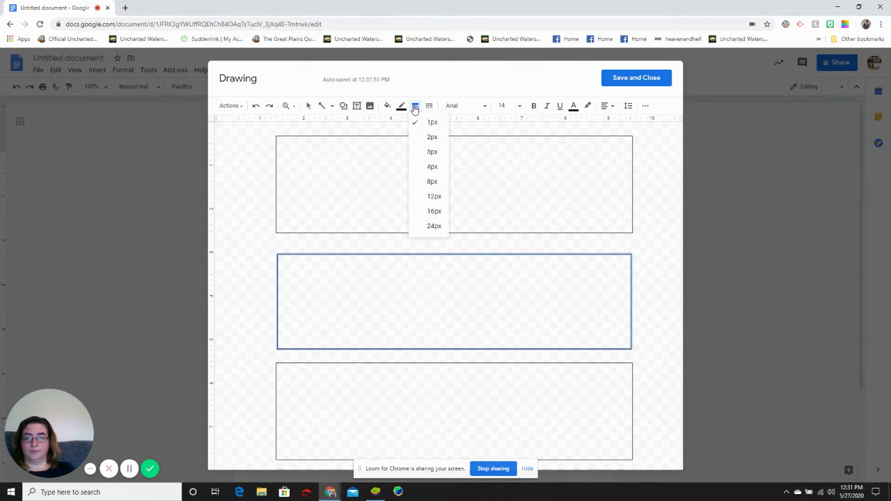
left_click(428, 153)
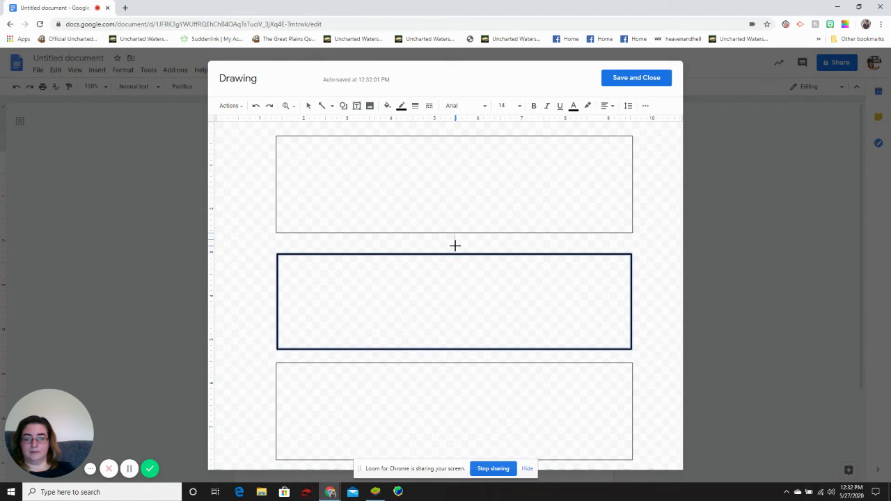
left_click_drag(454, 235, 454, 253)
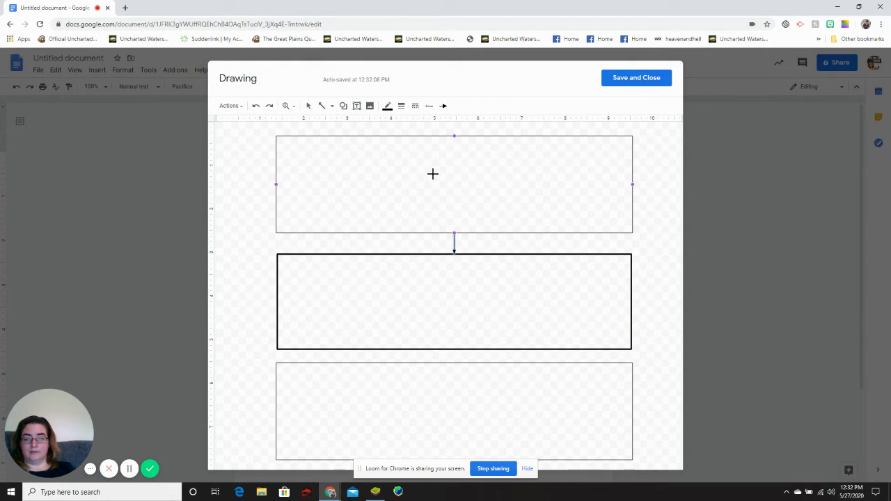
left_click(401, 106)
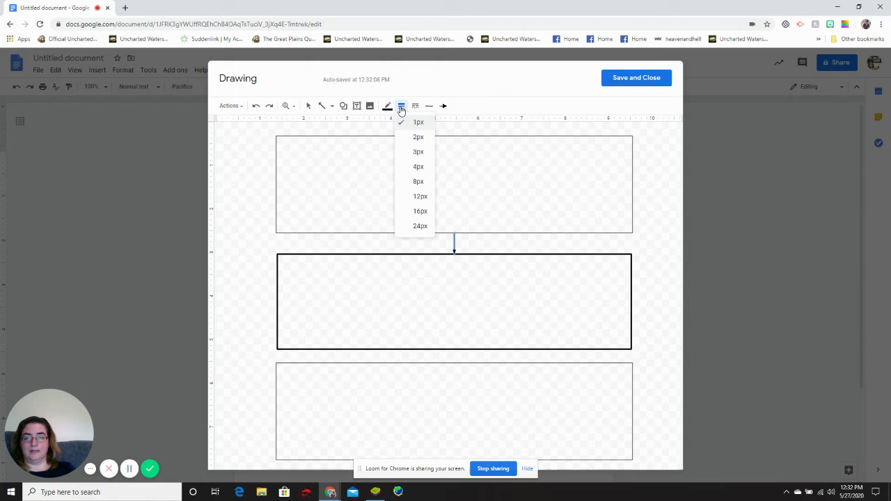
left_click(411, 152)
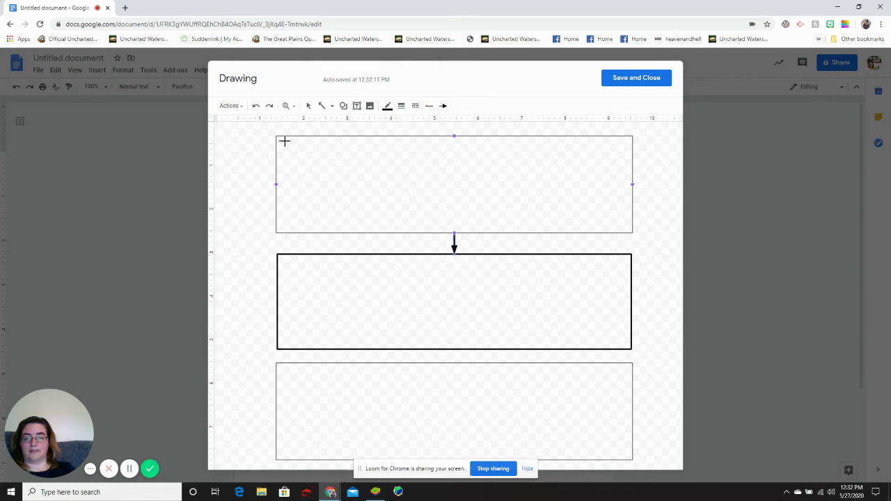
left_click_drag(284, 138, 328, 182)
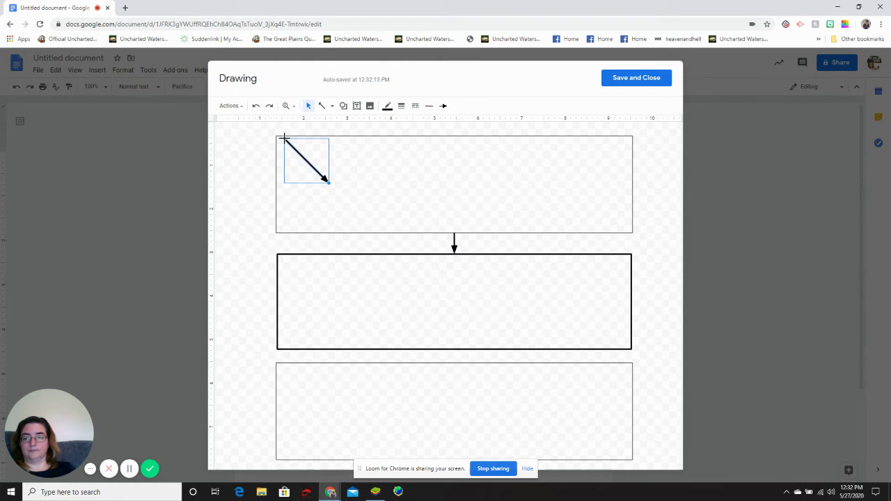
left_click(256, 106)
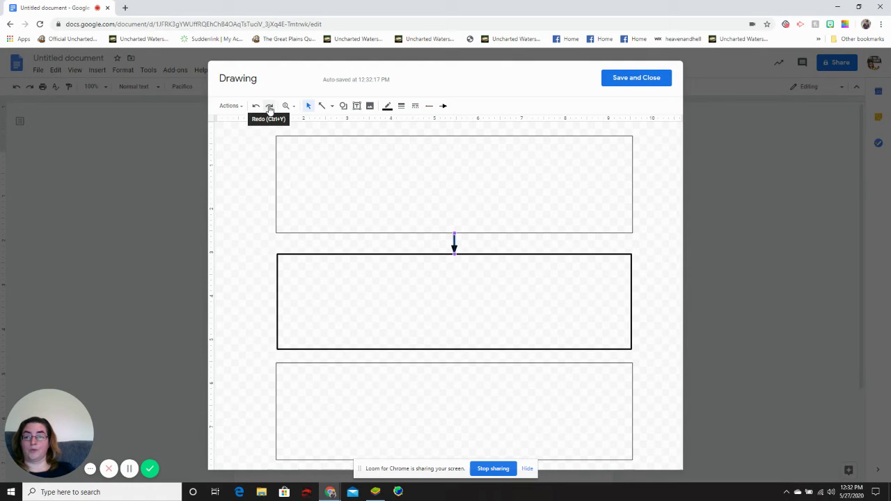
left_click(270, 108)
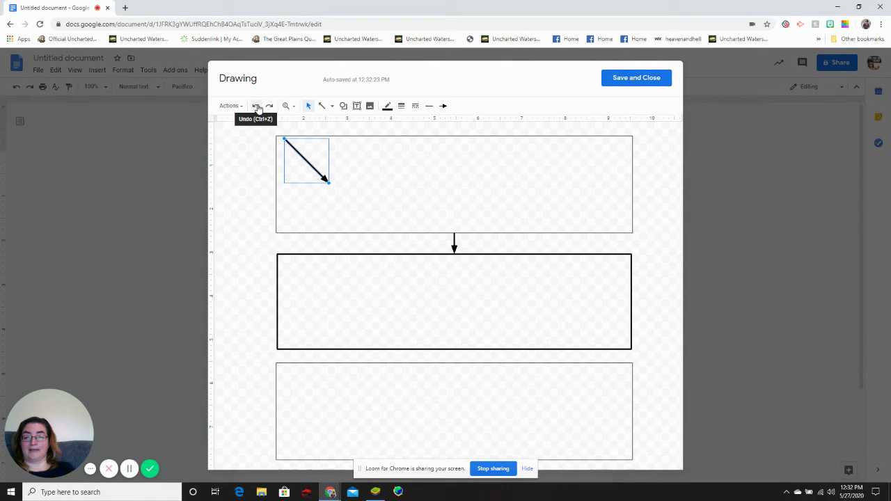
left_click(257, 108)
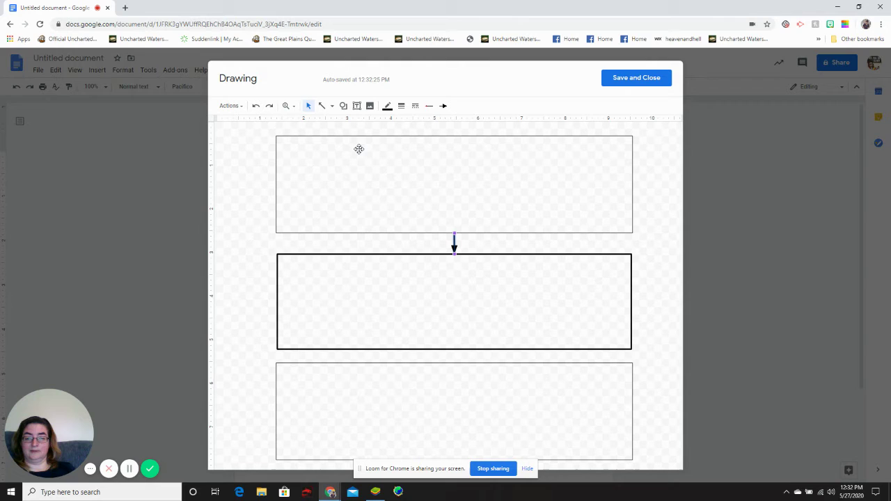
Step: Draw an arrow connecting the middle box to the bottom box
left_click(376, 170)
left_click(322, 106)
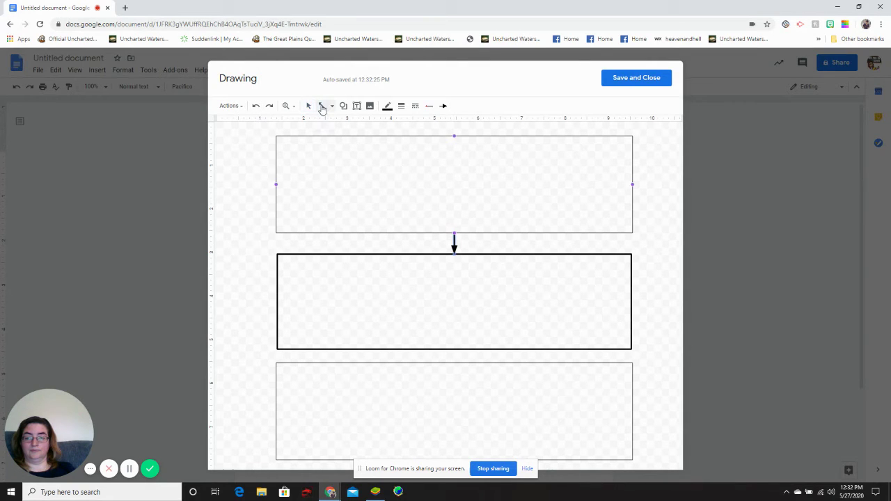
left_click(332, 106)
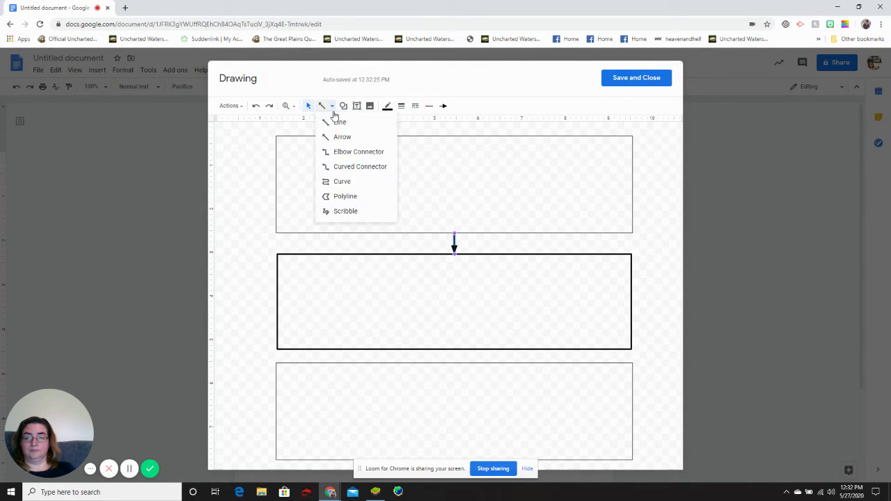
left_click(340, 137)
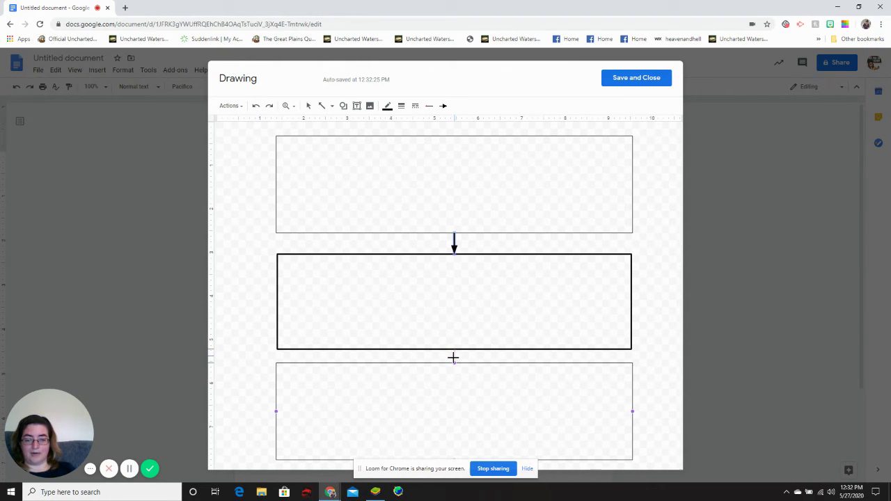
left_click_drag(453, 357, 454, 362)
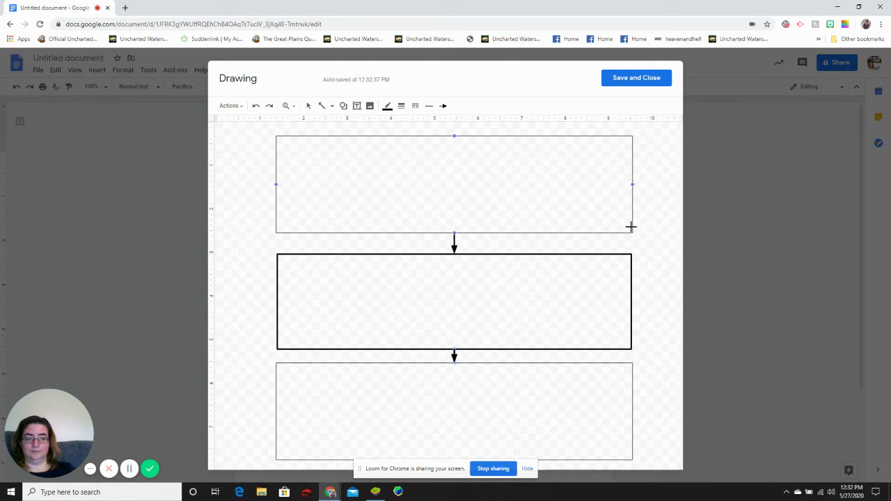
left_click_drag(632, 230, 676, 274)
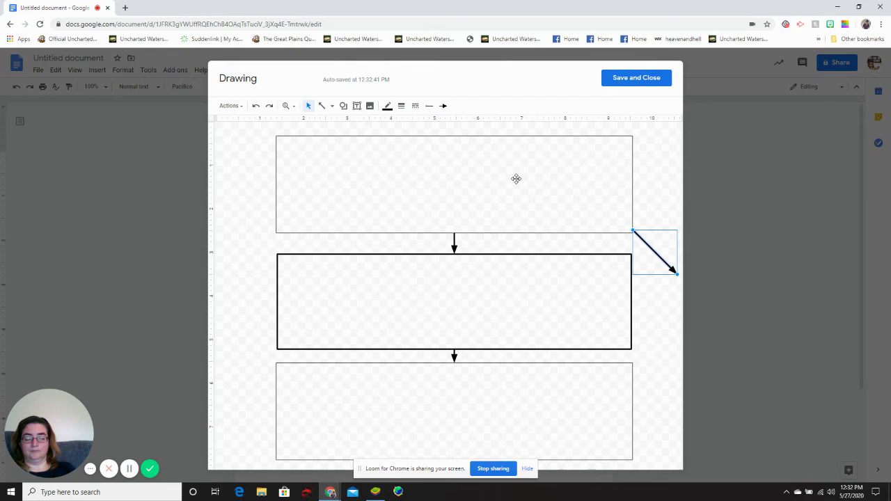
left_click(256, 107)
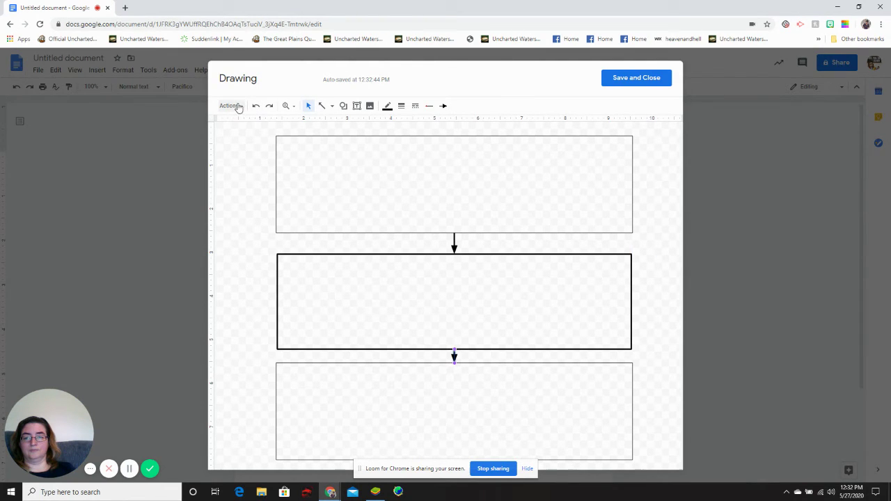
Step: Make the top and bottom rectangles' borders 3px thick
left_click(278, 140)
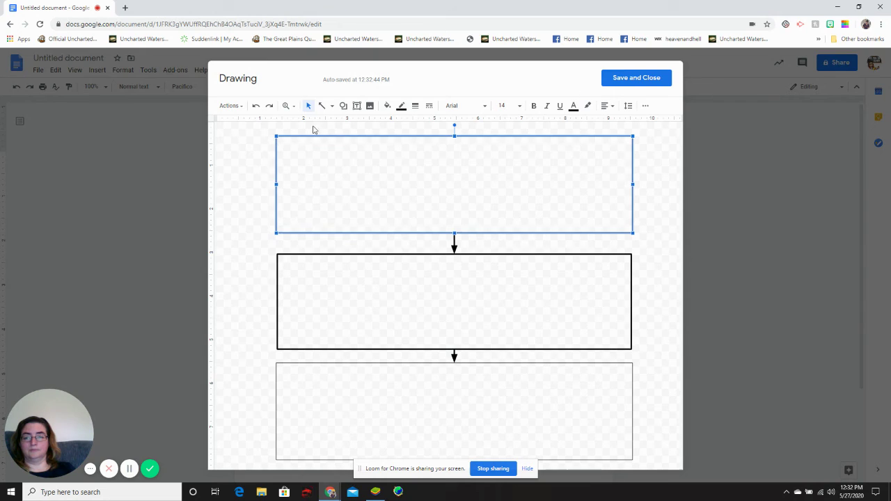
left_click(415, 105)
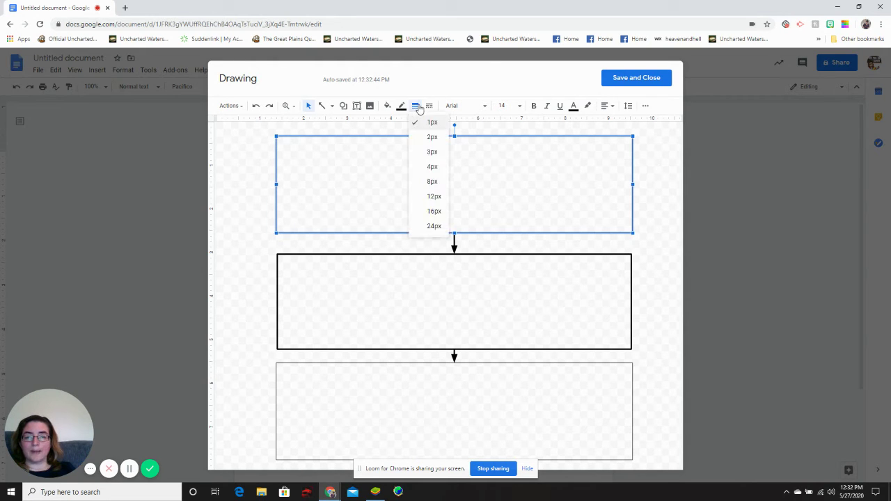
left_click(428, 152)
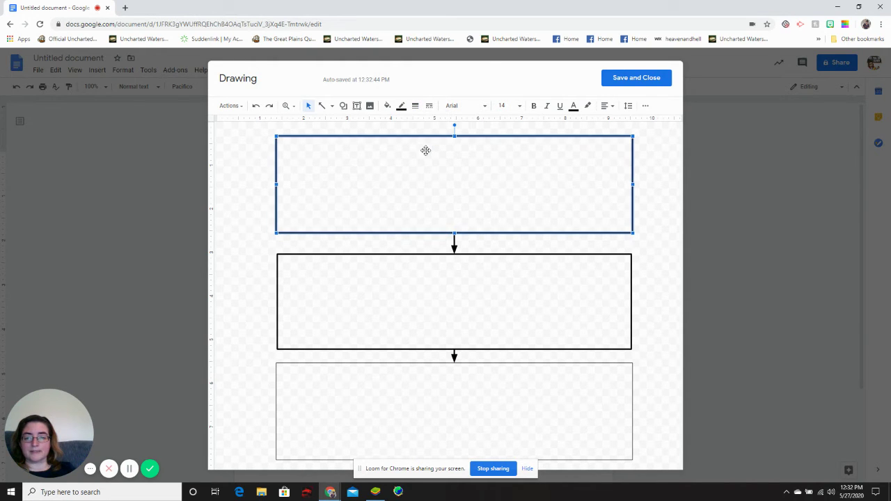
left_click(279, 366)
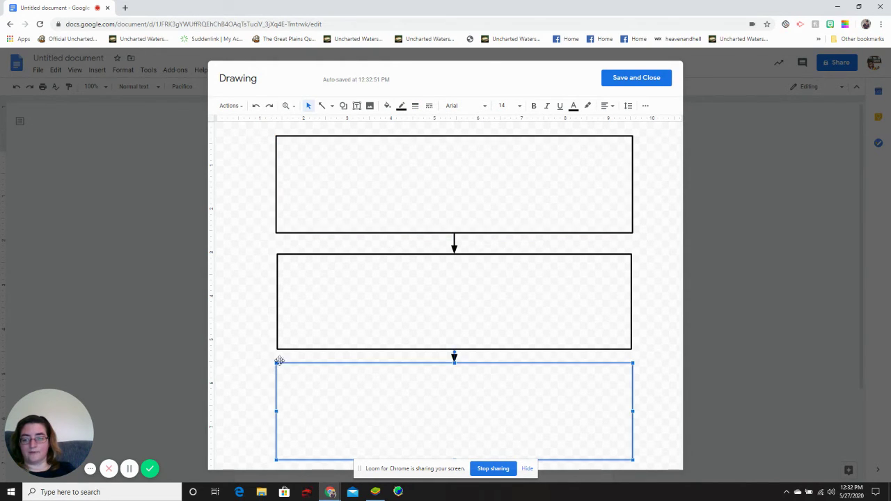
left_click(415, 107)
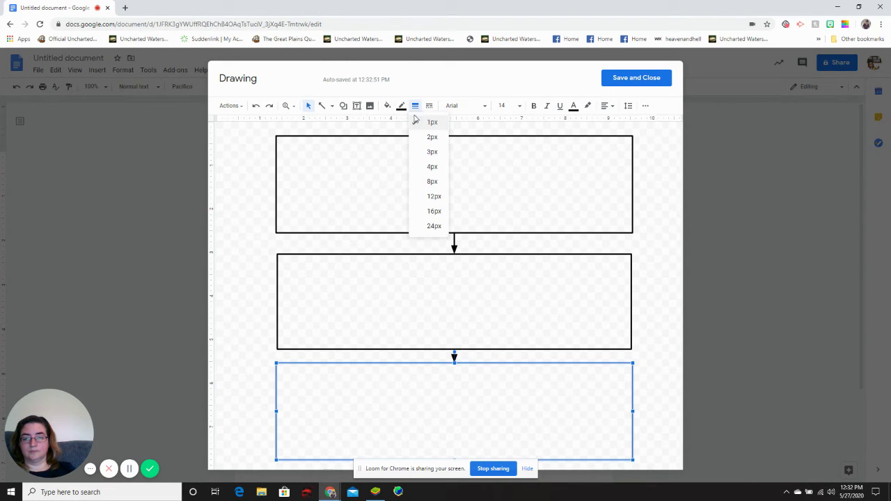
left_click(427, 151)
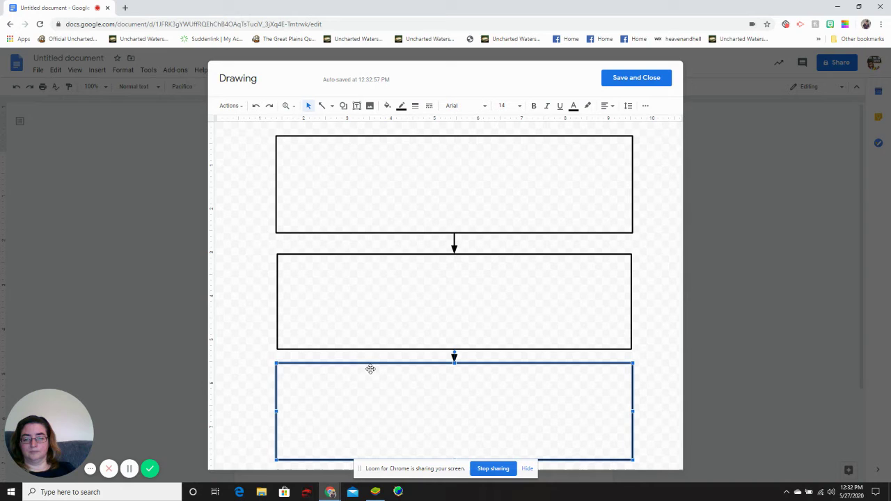
Step: Add text boxes reading Beginning, Middle and End in the top, middle and bottom rectangles
left_click(357, 106)
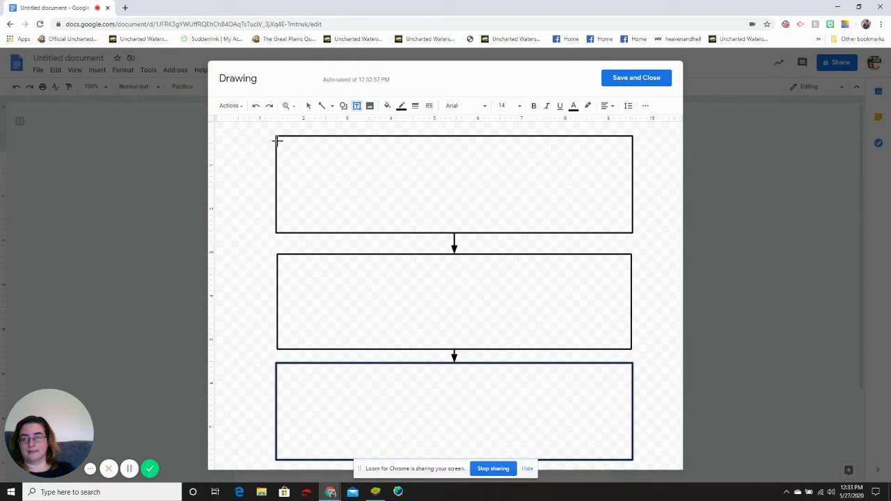
left_click_drag(288, 147, 355, 155)
type("Begining")
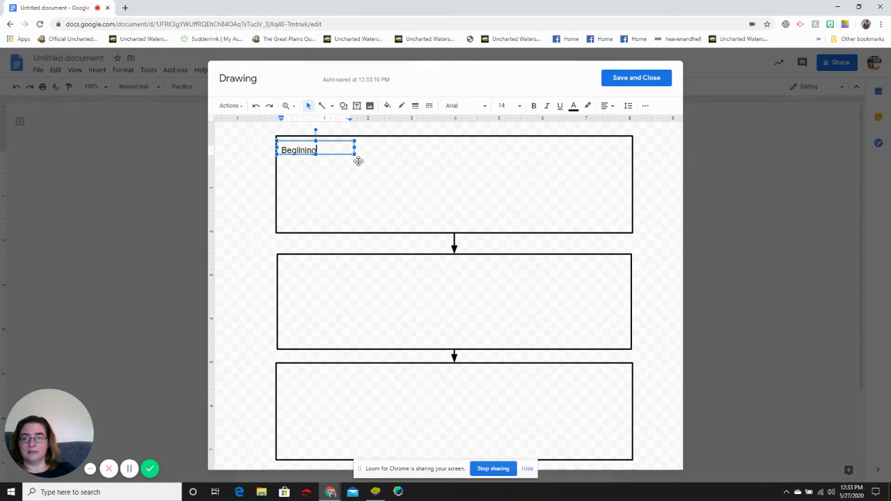
key("BackSpace")
key("BackSpace")
key("BackSpace")
type("ni")
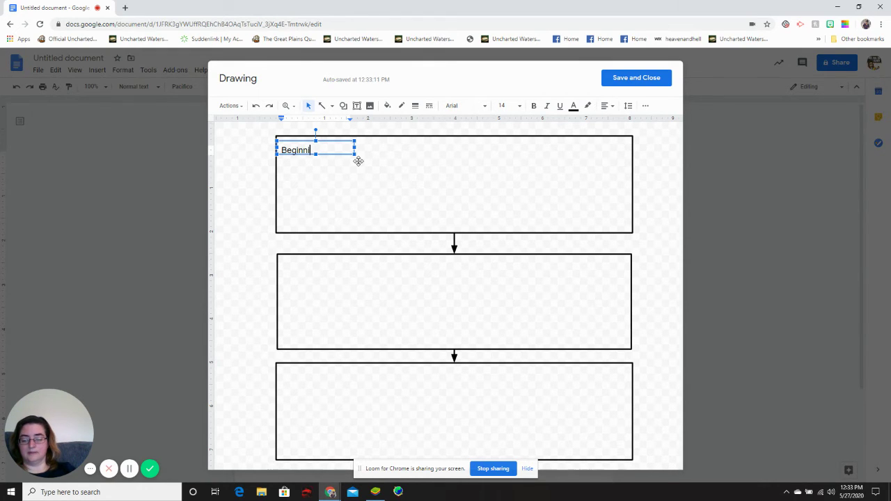
type("ng")
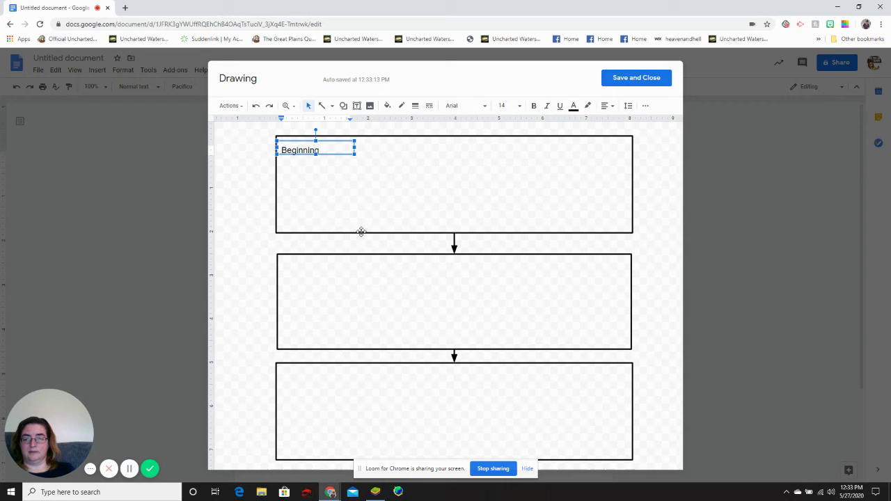
left_click(356, 105)
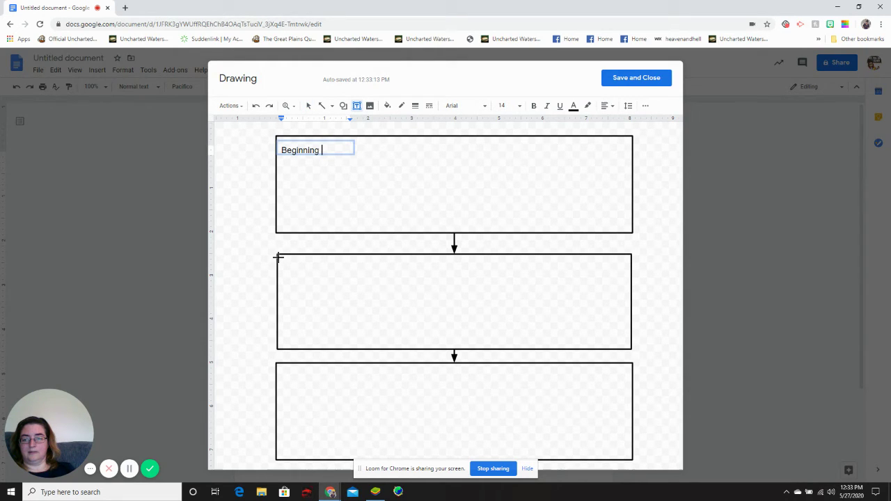
left_click_drag(278, 257, 366, 276)
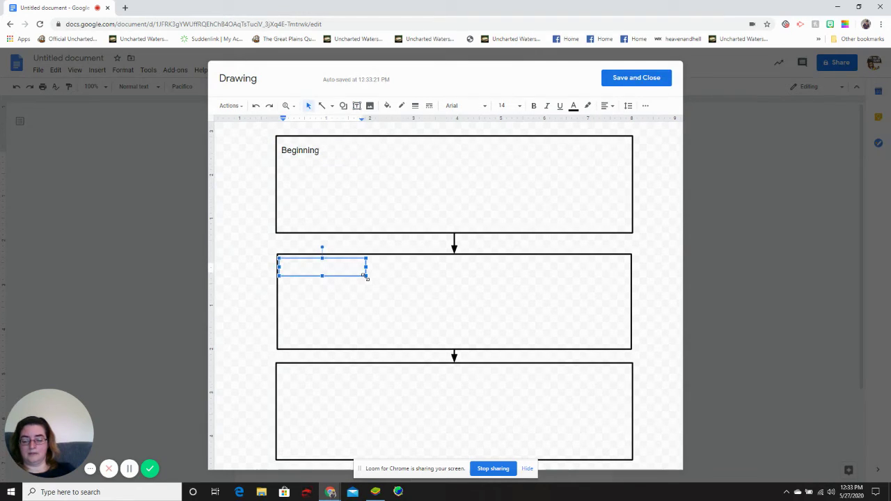
type("Middle")
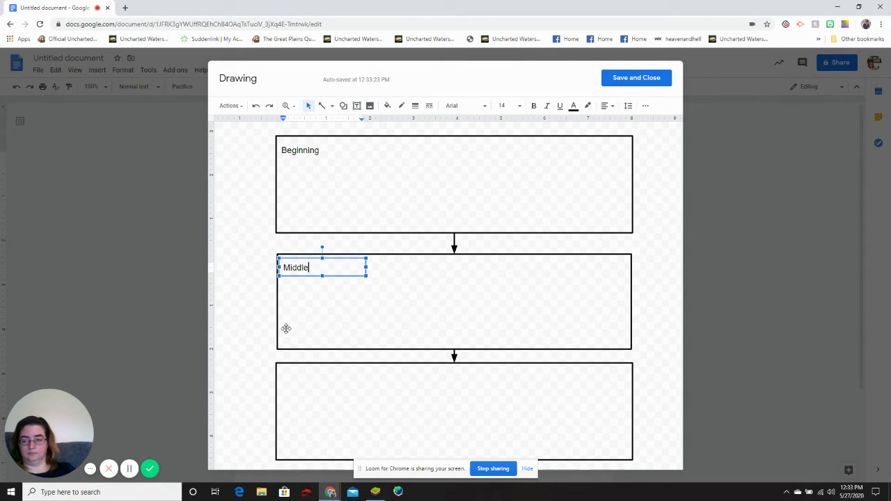
left_click(358, 105)
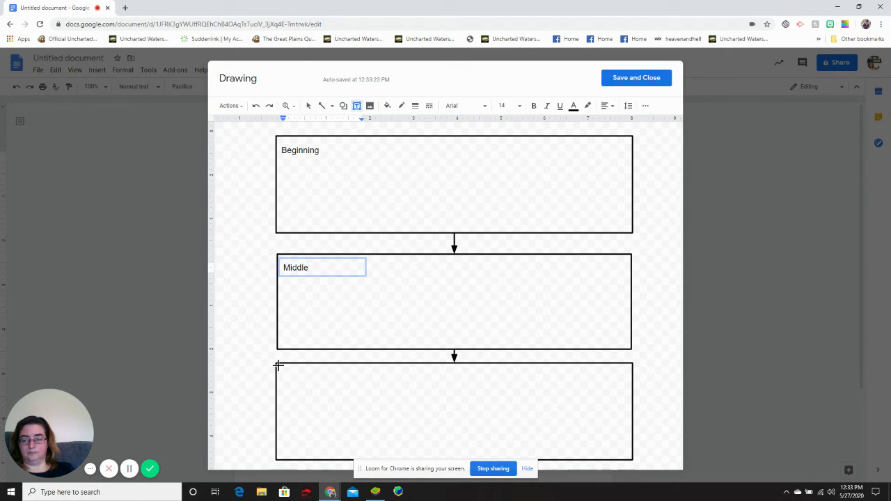
left_click_drag(278, 365, 349, 382)
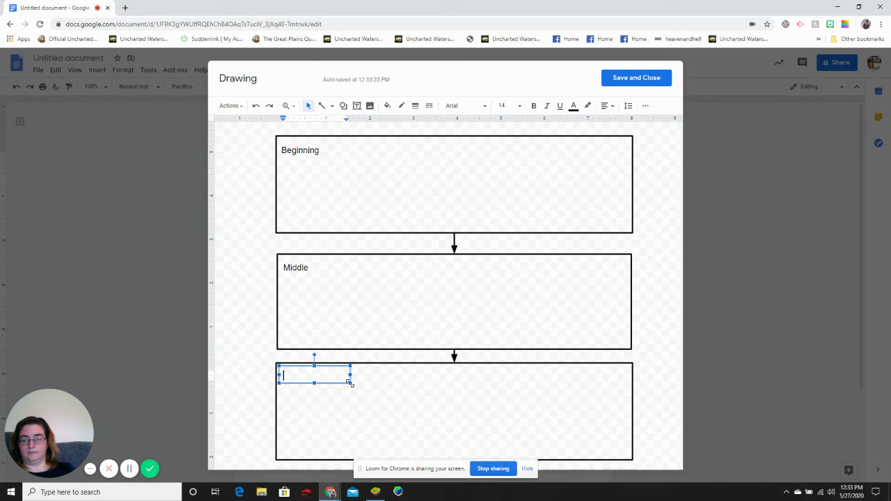
type("nd")
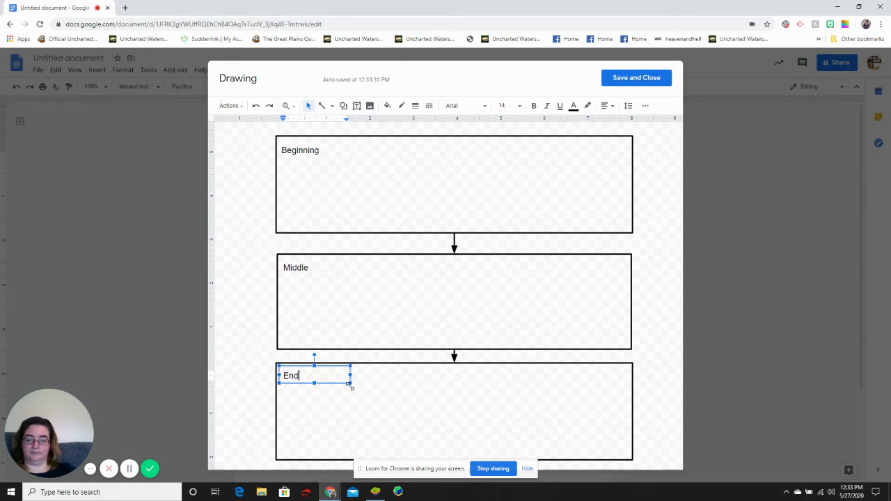
left_click(319, 415)
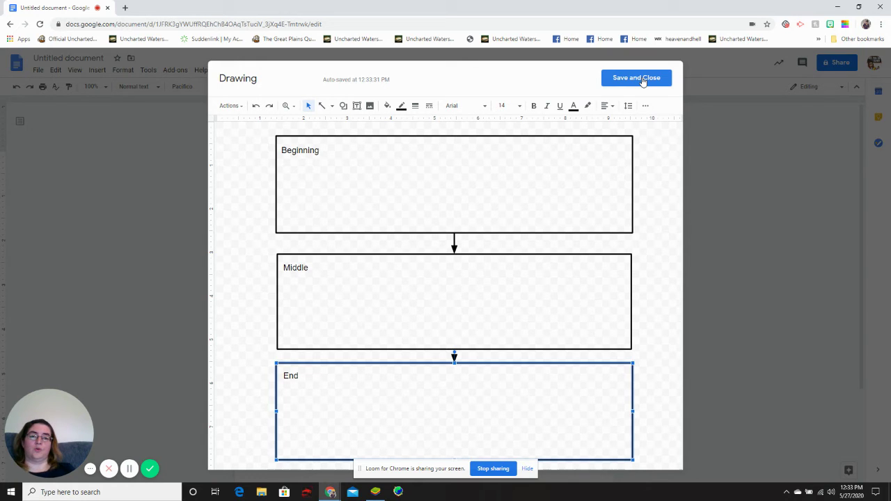
Step: Save the drawing into the document, set it to wrap text, shrink it, and centre it below the image
left_click(643, 80)
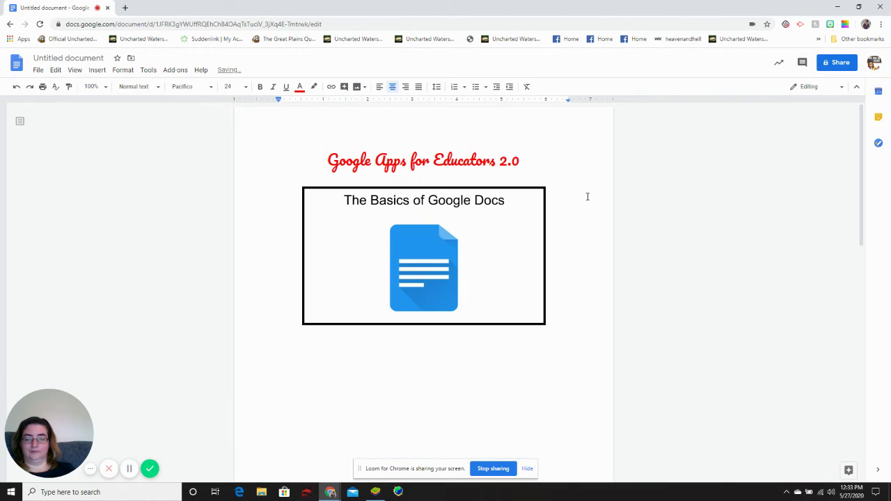
scroll(580, 207, "down", 10)
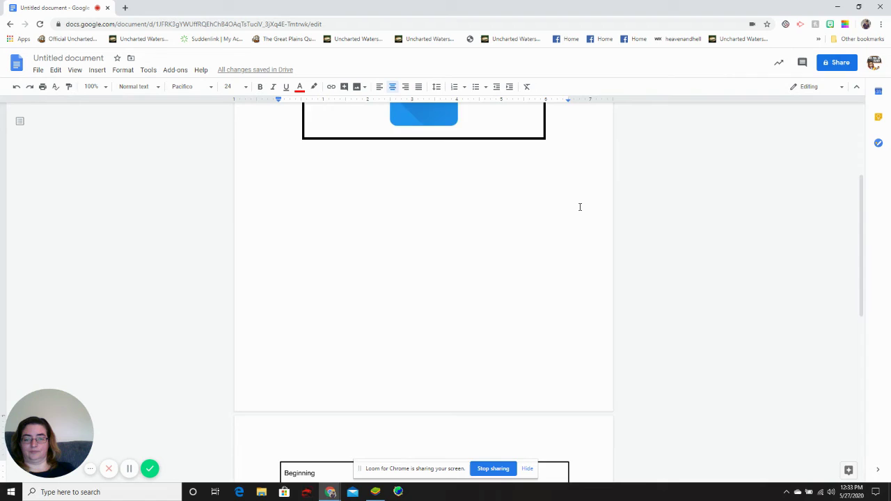
scroll(579, 207, "up", 1)
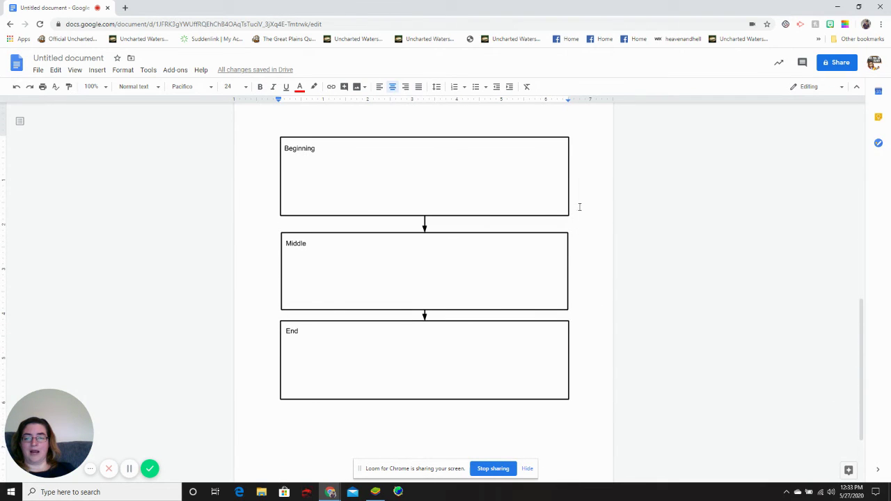
left_click(387, 196)
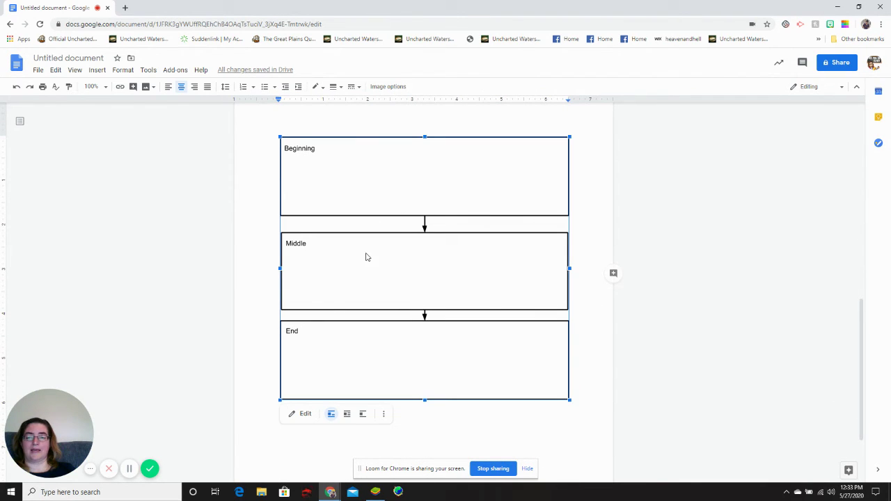
left_click(346, 414)
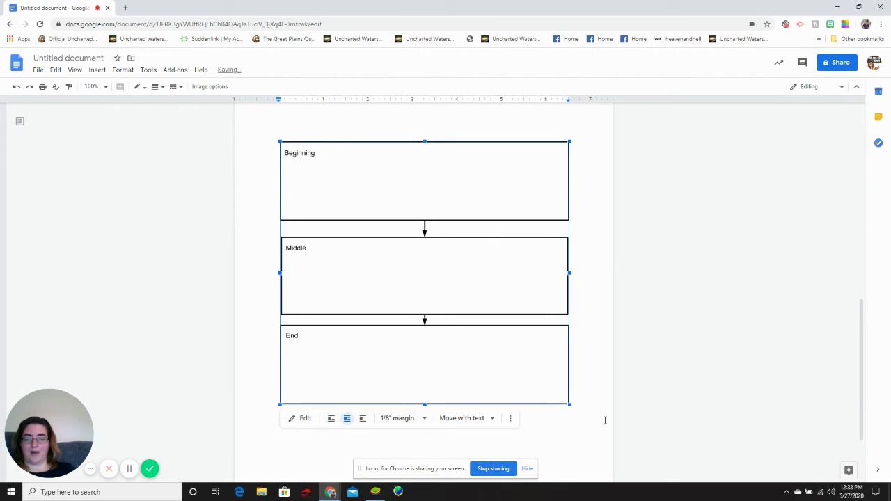
left_click_drag(570, 404, 517, 344)
scroll(517, 344, "up", 2)
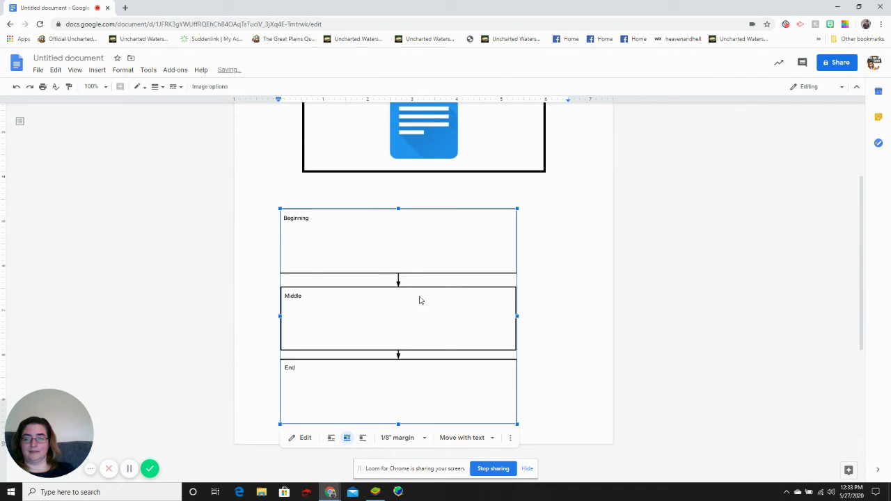
left_click_drag(388, 300, 417, 292)
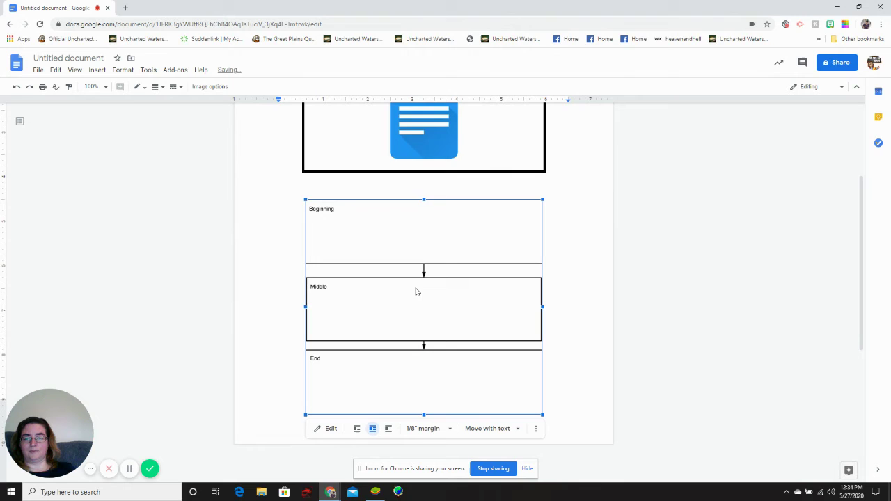
left_click(609, 307)
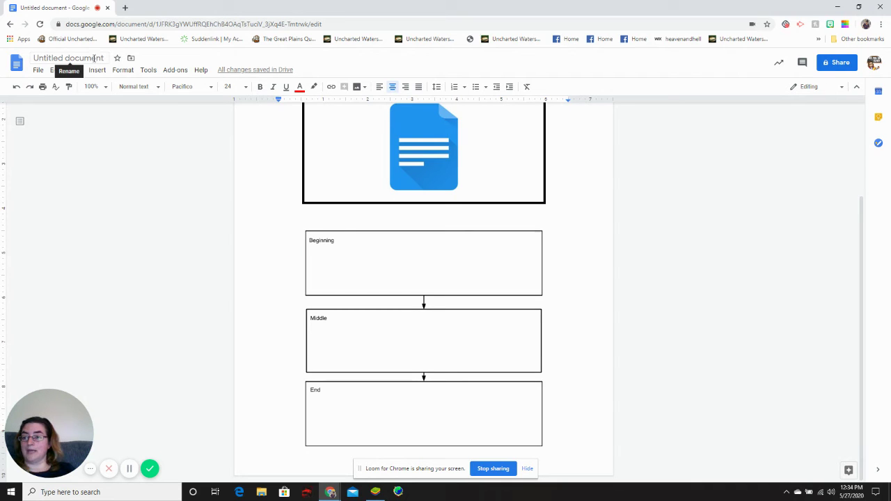
Step: Rename the Untitled document to 'Google Apps for Educators 2'
scroll(271, 216, "up", 2)
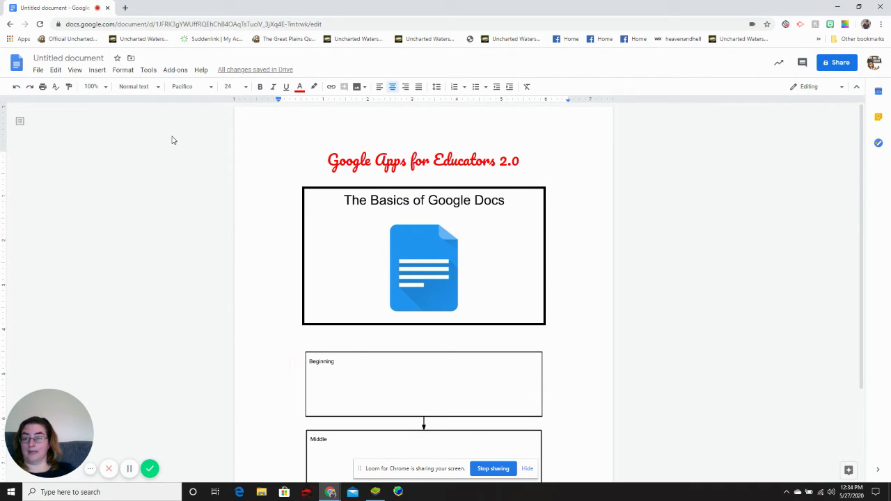
left_click(101, 57)
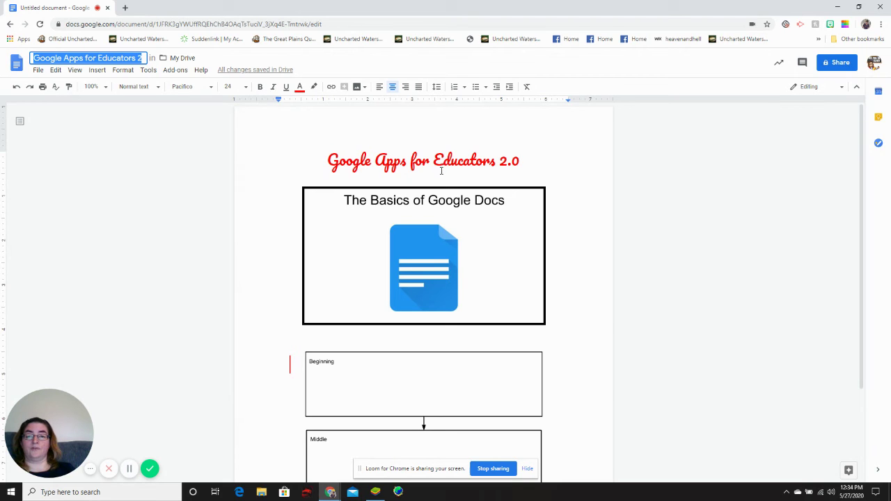
scroll(441, 170, "down", 2)
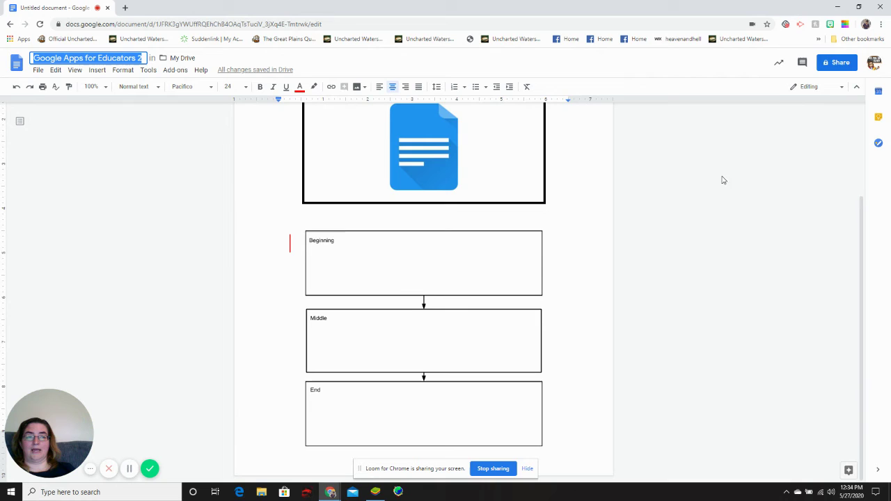
Step: Open the sharing options and add a suggested contact as a recipient by typing their username
left_click(839, 64)
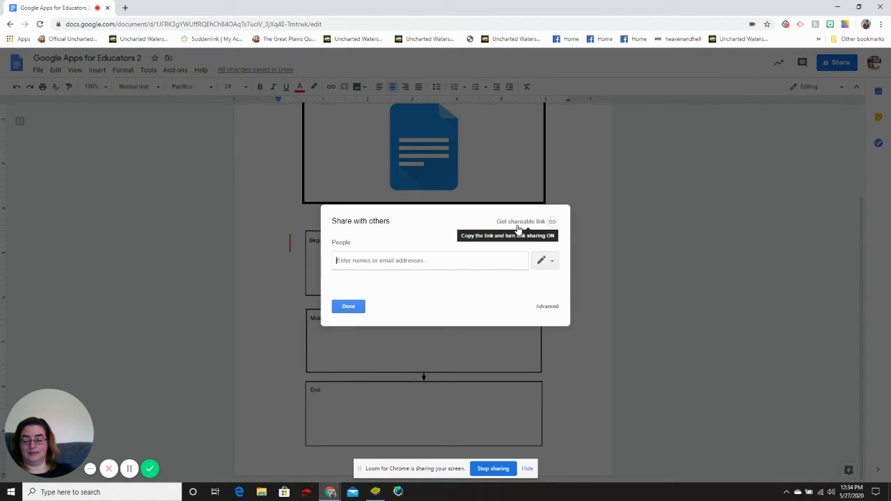
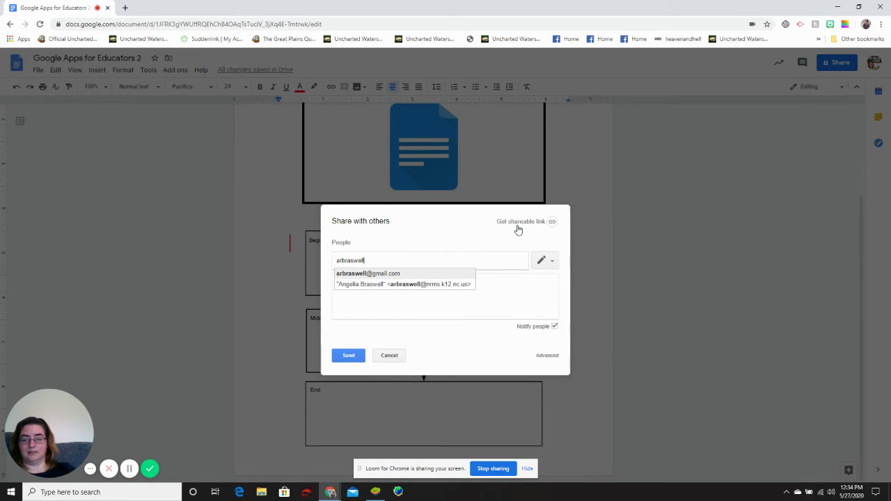
left_click(395, 274)
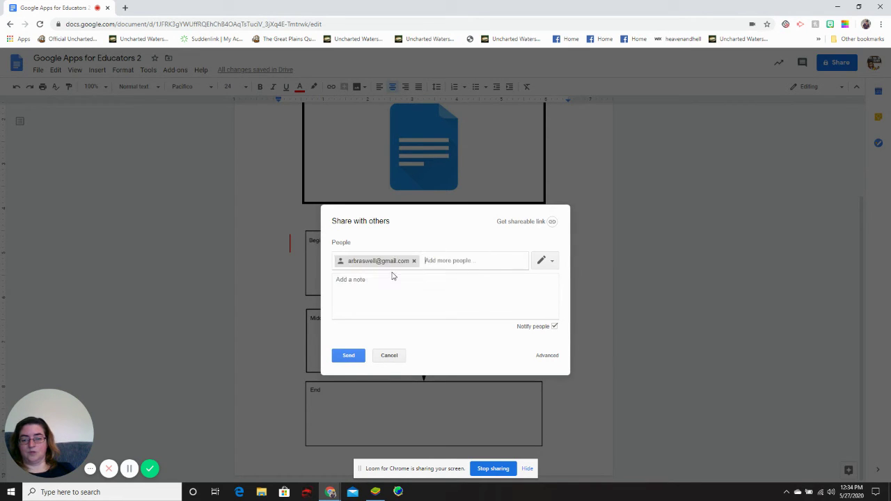
Step: Set link sharing to 'On - Anyone with the link' can view, save, and send the invitation, confirming Yes
left_click(534, 223)
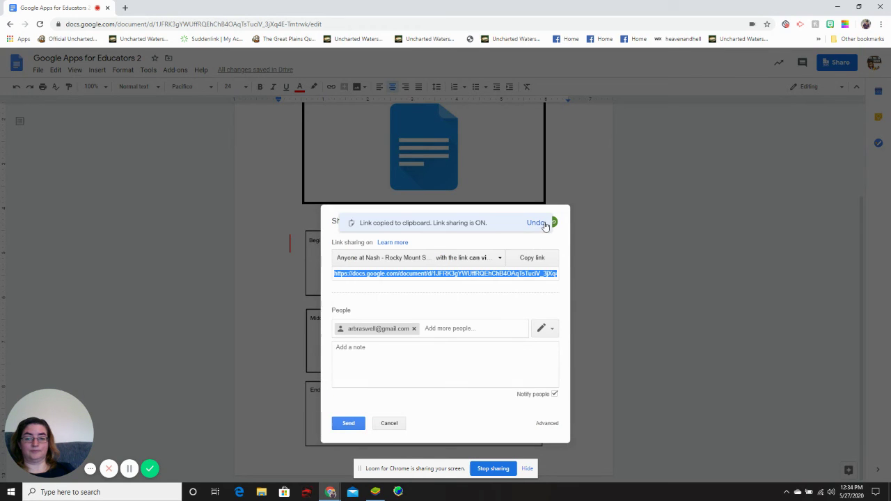
left_click(500, 259)
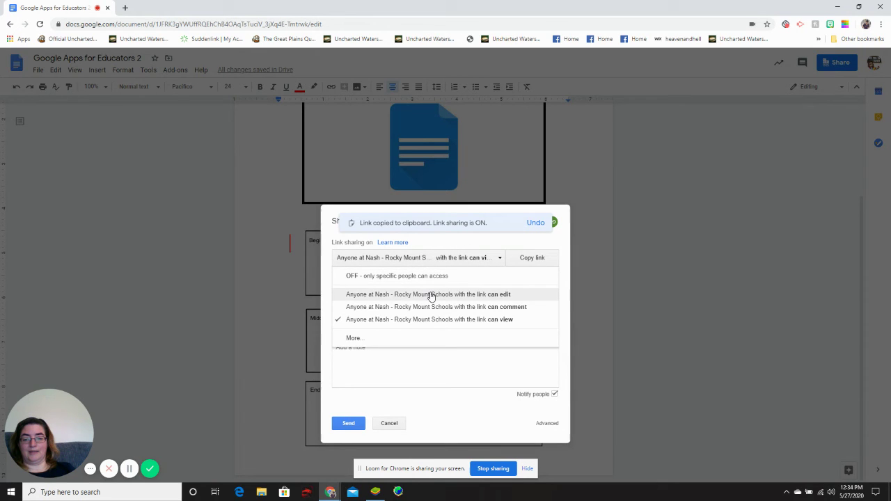
left_click(353, 339)
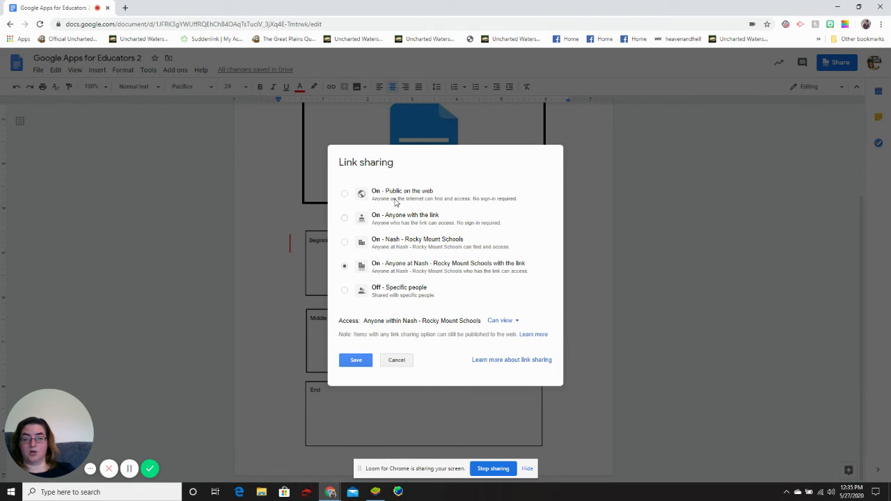
left_click(380, 220)
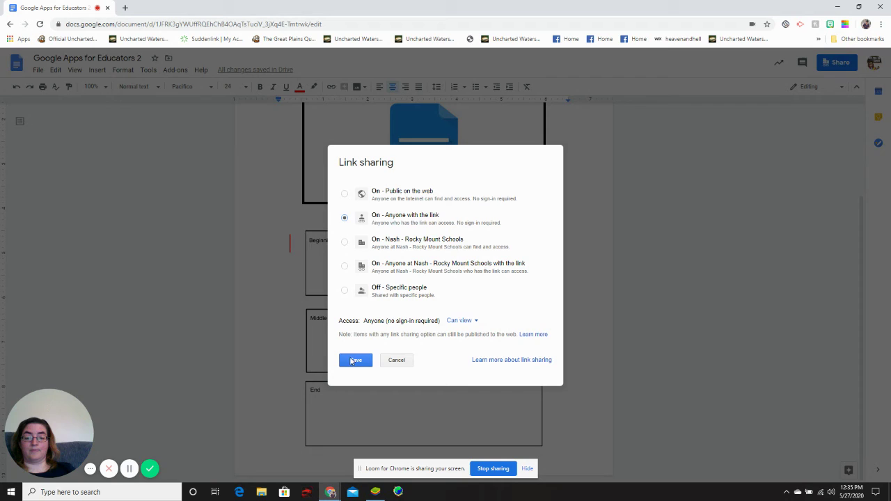
left_click(355, 361)
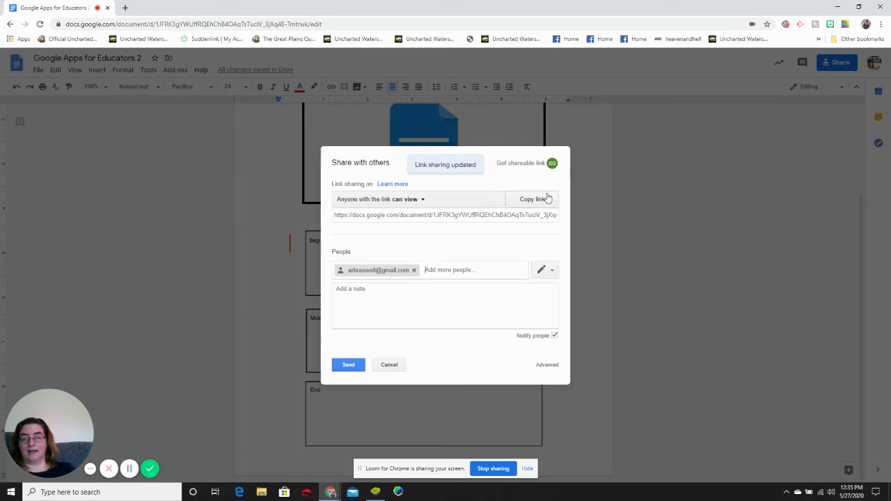
left_click(348, 365)
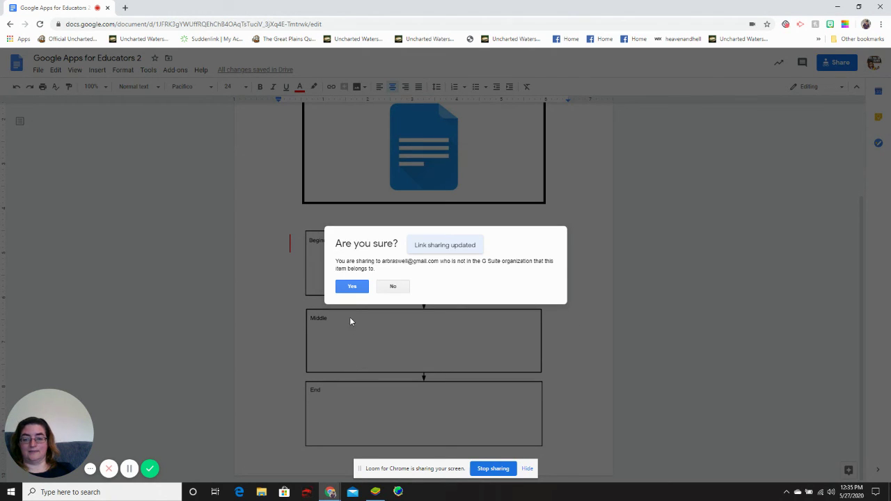
left_click(354, 285)
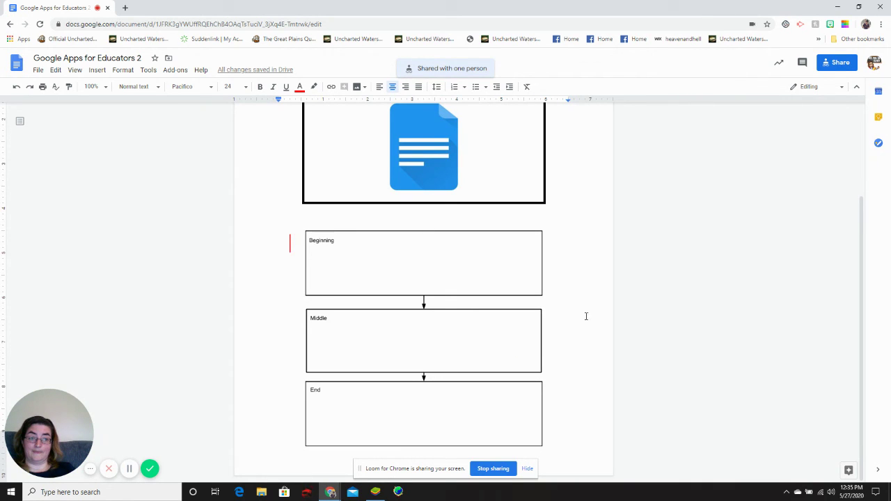
Step: Copy the document's view-only share link from the Share dialog and open a new browser tab
left_click(841, 64)
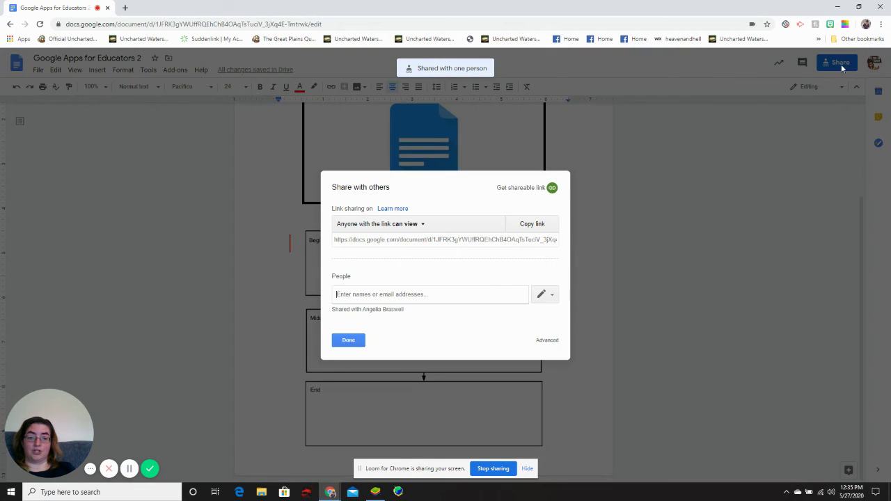
left_click(552, 188)
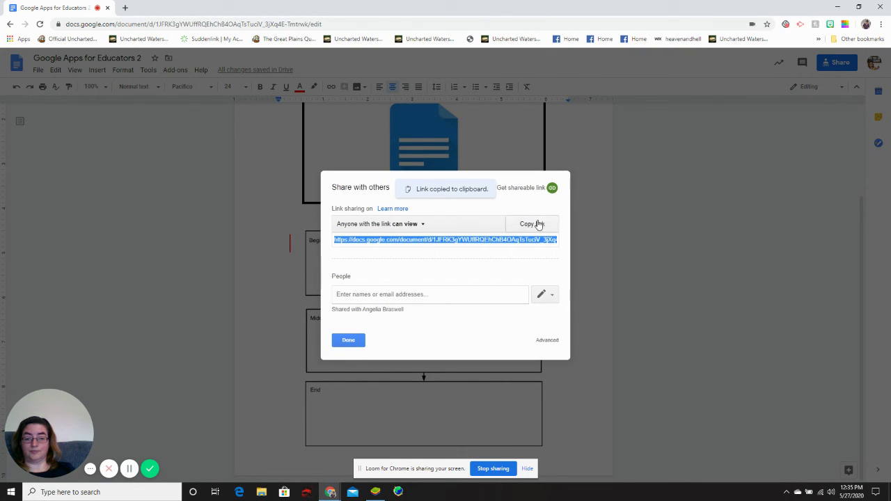
left_click(540, 220)
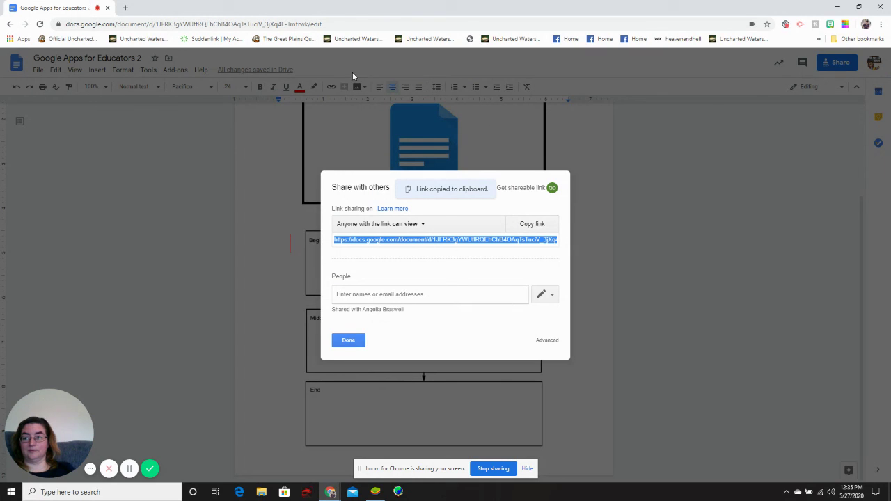
left_click(127, 8)
Step: Paste the share link into the address bar and replace its ending with 'copy', then return to the document tab
right_click(113, 28)
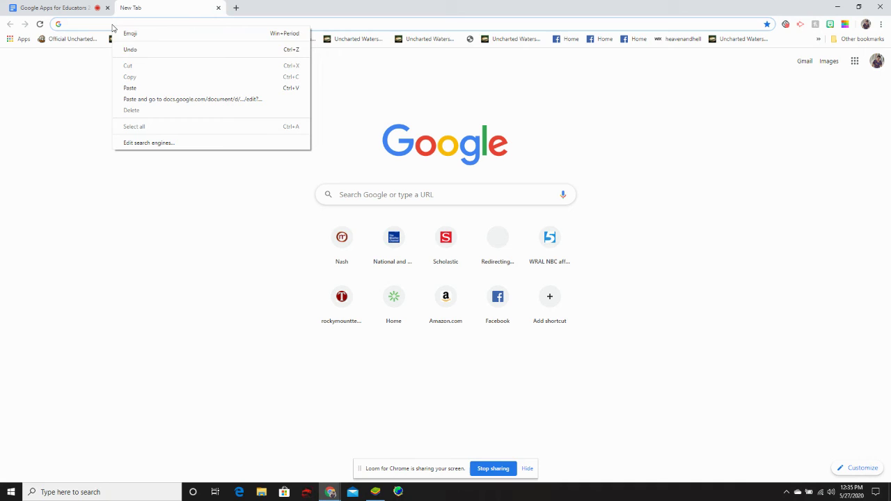
left_click(130, 87)
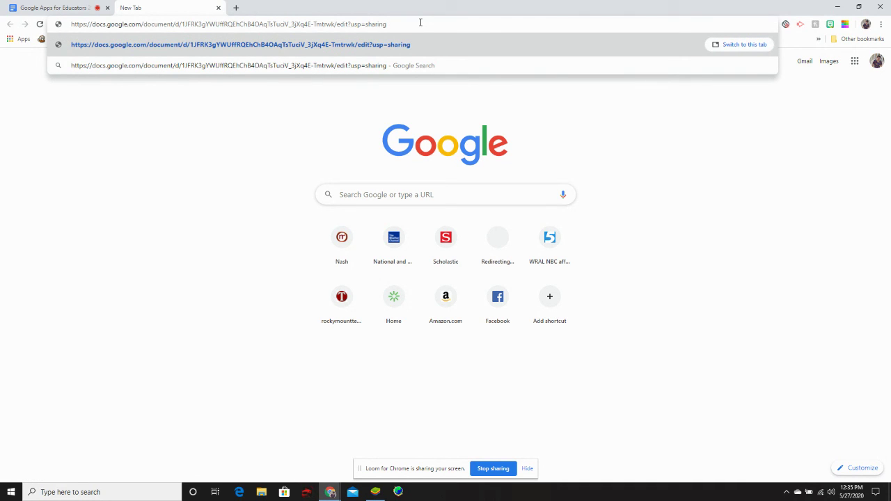
key("BackSpace")
key("BackSpace")
key("BackSpace")
key("BackSpace")
key("BackSpace")
key("BackSpace")
key("BackSpace")
key("BackSpace")
key("BackSpace")
key("BackSpace")
key("BackSpace")
key("BackSpace")
key("BackSpace")
key("BackSpace")
key("BackSpace")
key("BackSpace")
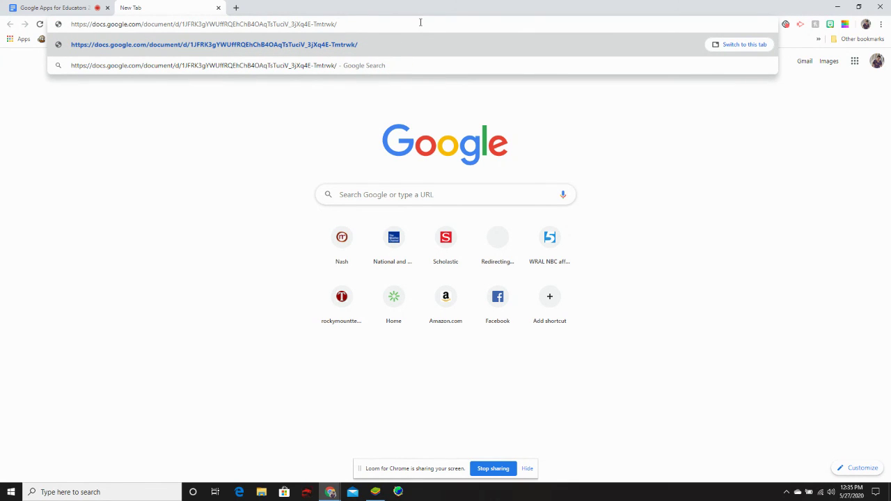
type("copy")
left_click(740, 46)
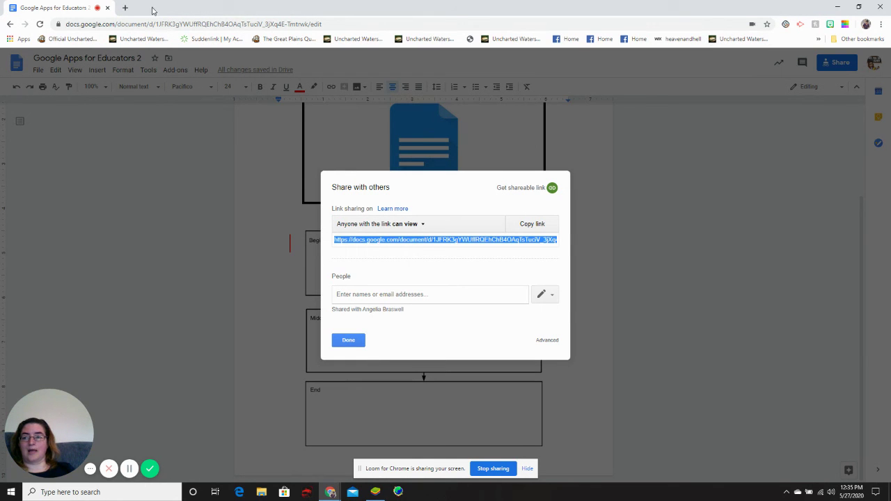
Step: In another new tab, paste the share link, swap 'edit?usp=sharing' for 'copy' and load the page
left_click(126, 7)
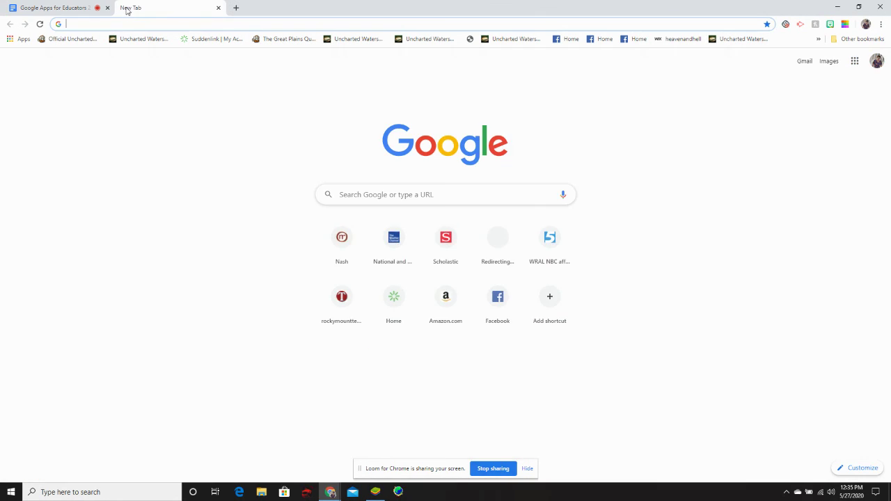
right_click(136, 23)
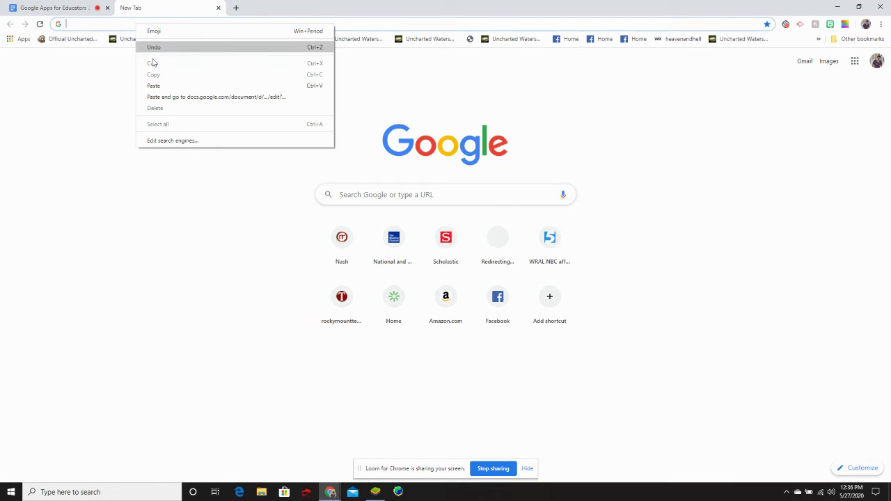
left_click(160, 86)
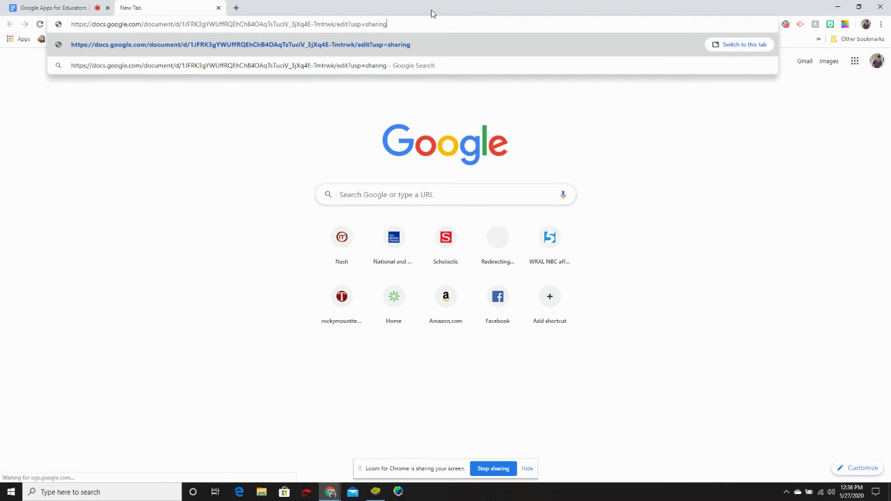
key("BackSpace")
key("BackSpace")
key("BackSpace")
key("BackSpace")
key("BackSpace")
key("BackSpace")
key("BackSpace")
key("BackSpace")
key("BackSpace")
key("BackSpace")
key("BackSpace")
key("BackSpace")
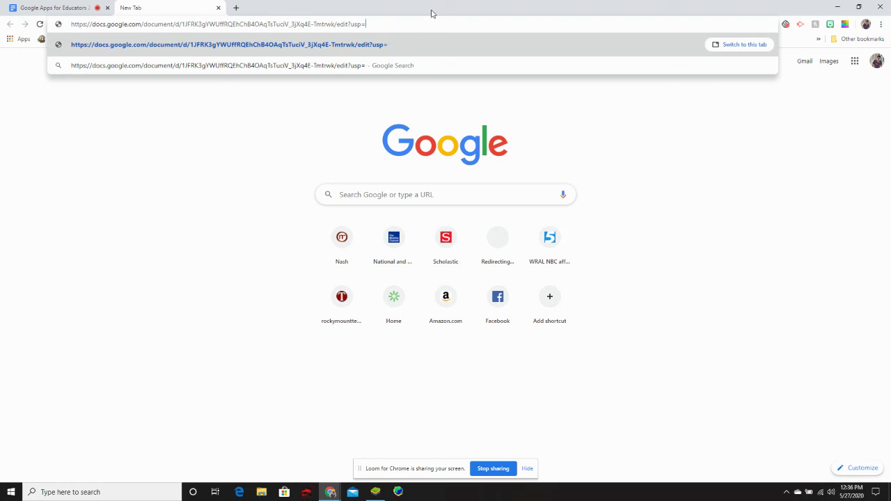
key("BackSpace")
key("BackSpace")
key("BackSpace")
key("BackSpace")
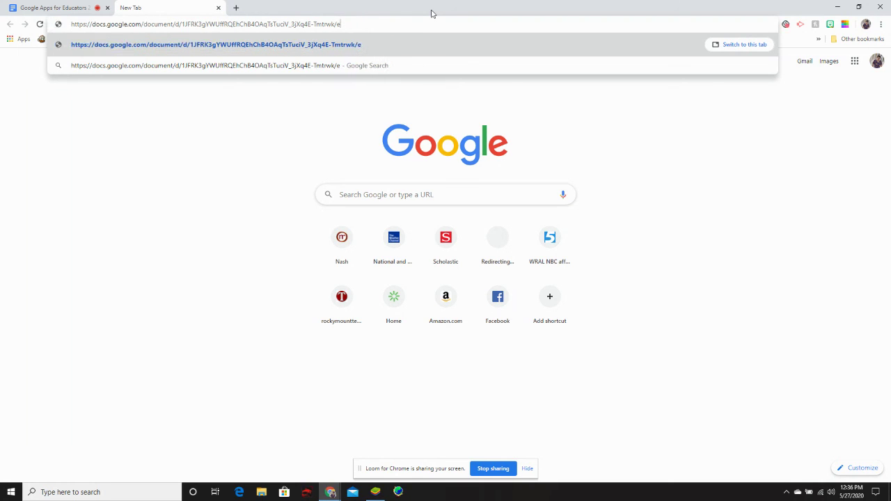
type("copy")
key("Return")
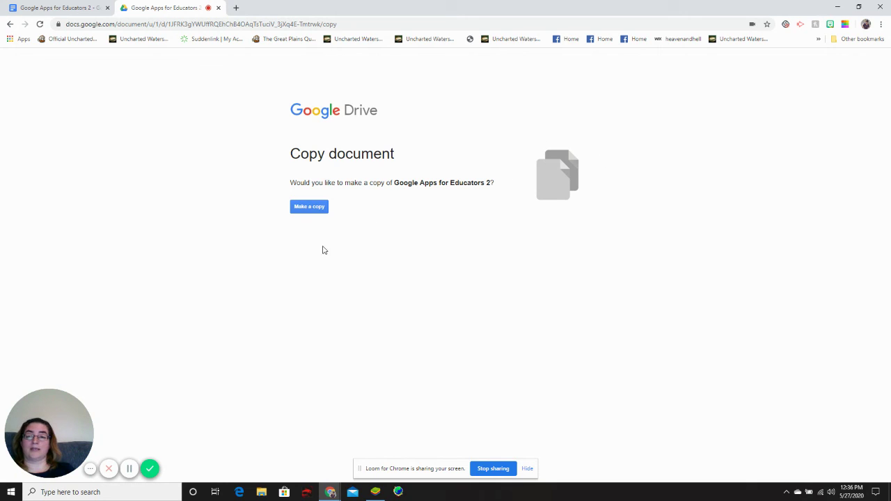
Step: Make a copy, then scroll through the new 'Copy of Google Apps for Educators 2' to check its title, image and flow map
left_click(307, 209)
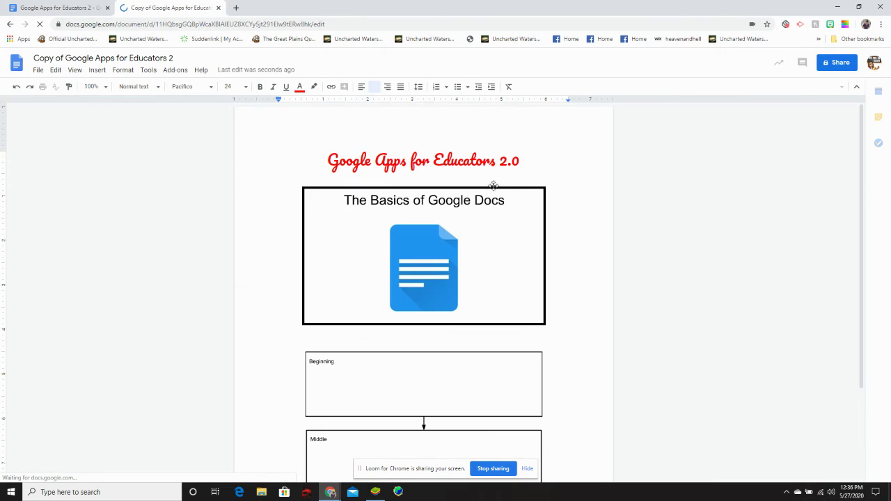
scroll(490, 208, "down", 2)
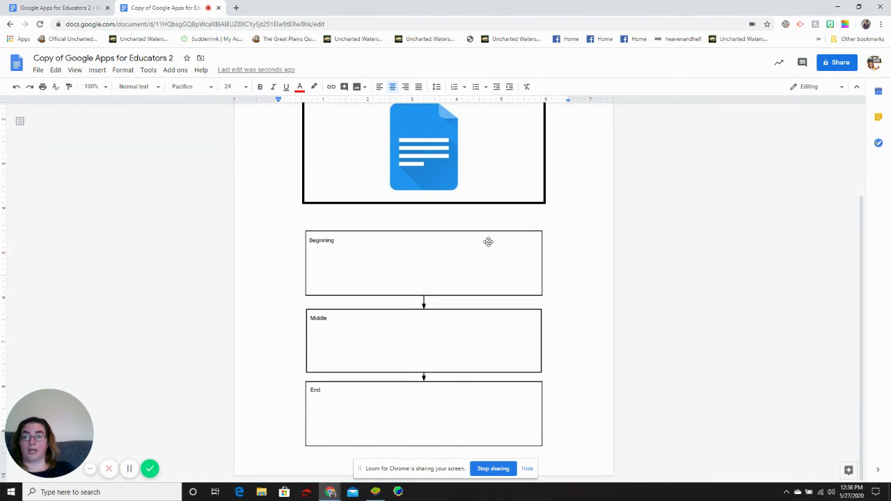
scroll(488, 240, "up", 2)
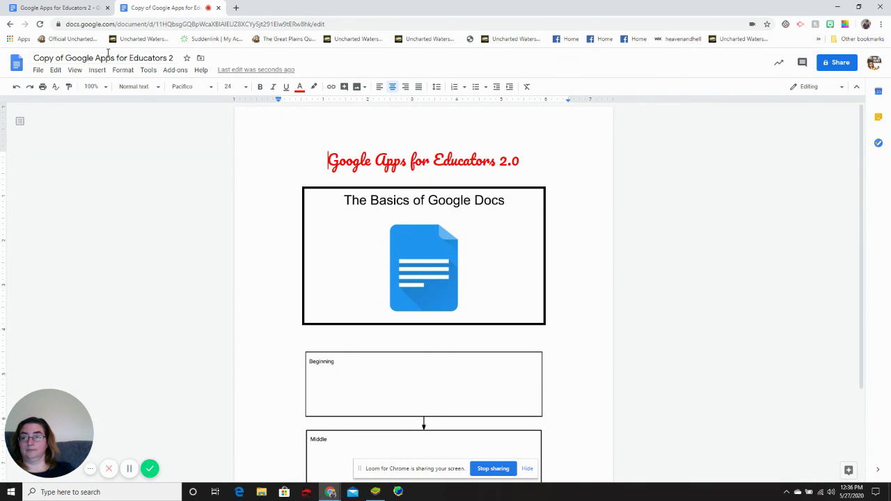
Step: Switch to the original document's tab and close the Share with others dialog with Done
left_click(78, 7)
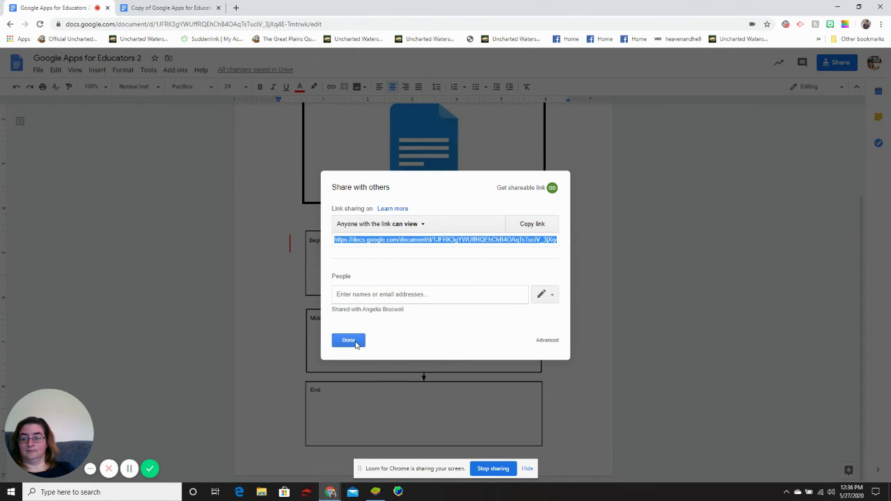
left_click(356, 341)
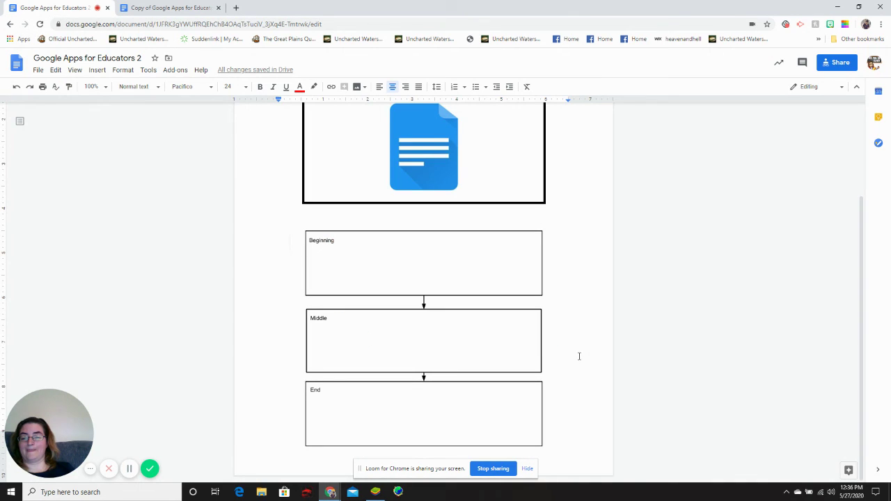